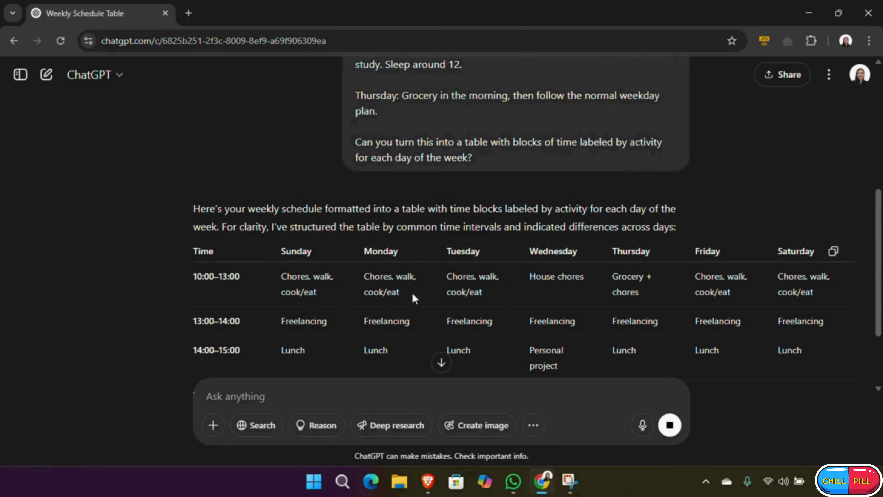
- Read through the generated weekly schedule table from the morning block to the sleep row, including the notes below it
{"action": "scroll", "coordinate": [451, 305], "scroll_direction": "down", "scroll_amount": 3}
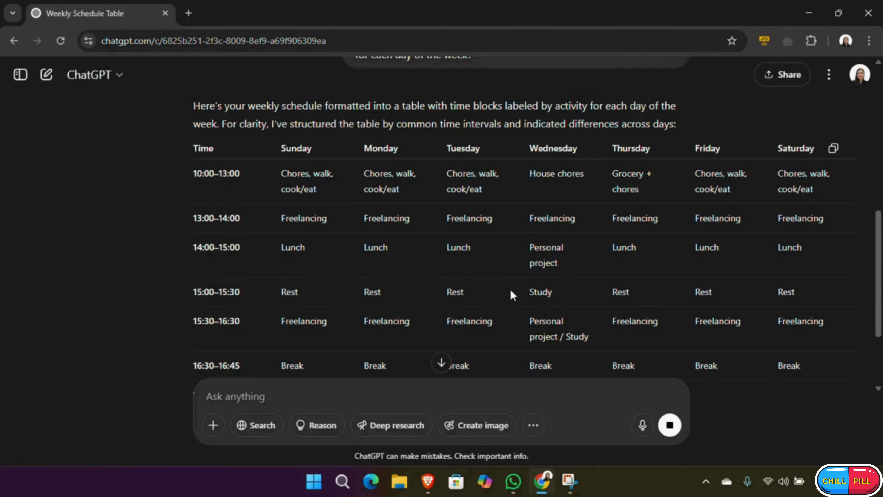
{"action": "scroll", "coordinate": [513, 294], "scroll_direction": "down", "scroll_amount": 3}
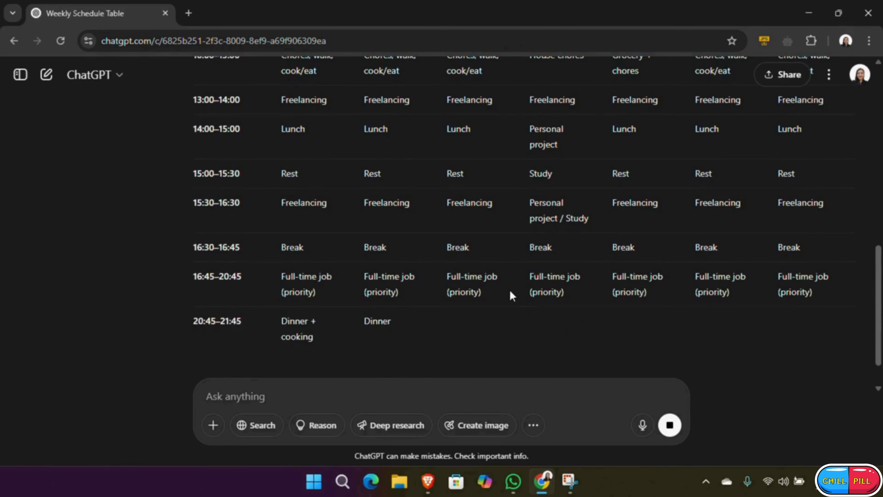
{"action": "scroll", "coordinate": [511, 295], "scroll_direction": "down", "scroll_amount": 2}
{"action": "scroll", "coordinate": [511, 295], "scroll_direction": "down", "scroll_amount": 2}
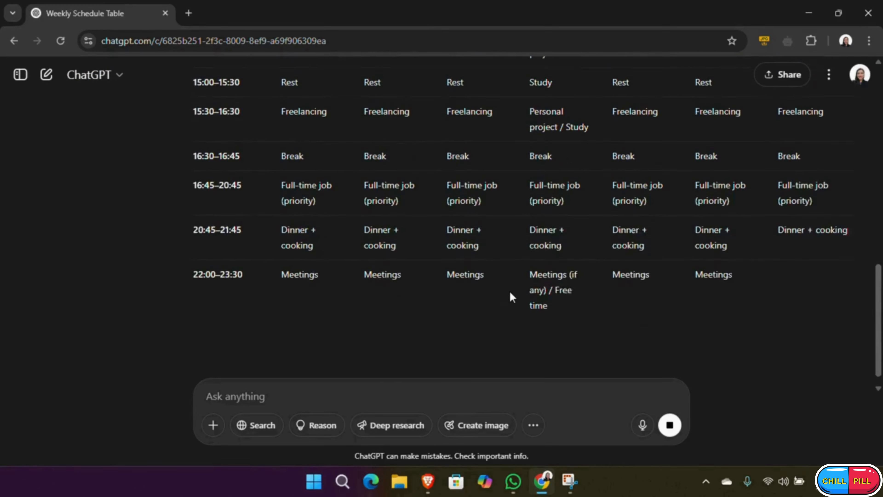
{"action": "scroll", "coordinate": [510, 293], "scroll_direction": "down", "scroll_amount": 1}
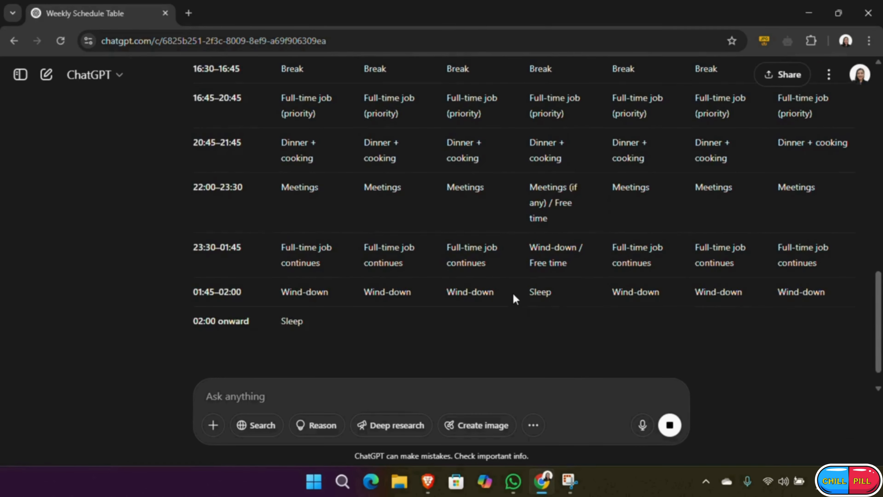
{"action": "scroll", "coordinate": [512, 293], "scroll_direction": "down", "scroll_amount": 1}
{"action": "scroll", "coordinate": [513, 295], "scroll_direction": "down", "scroll_amount": 2}
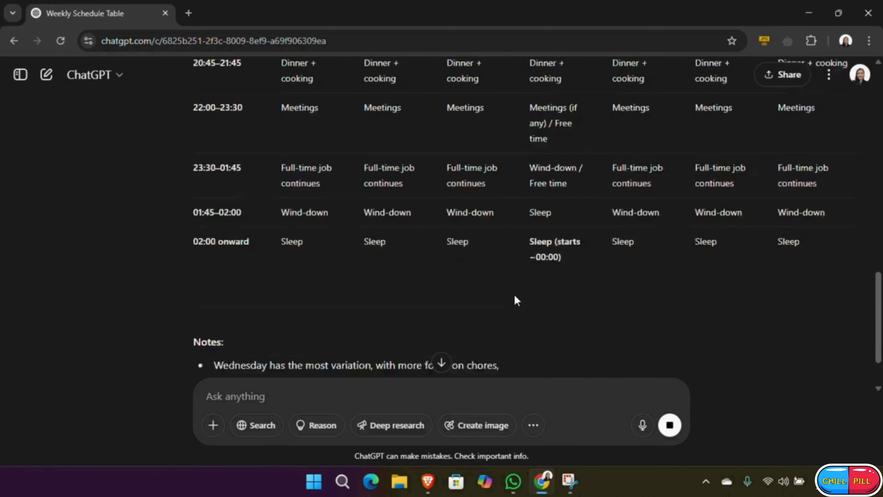
{"action": "scroll", "coordinate": [513, 294], "scroll_direction": "down", "scroll_amount": 2}
{"action": "scroll", "coordinate": [516, 294], "scroll_direction": "down", "scroll_amount": 1}
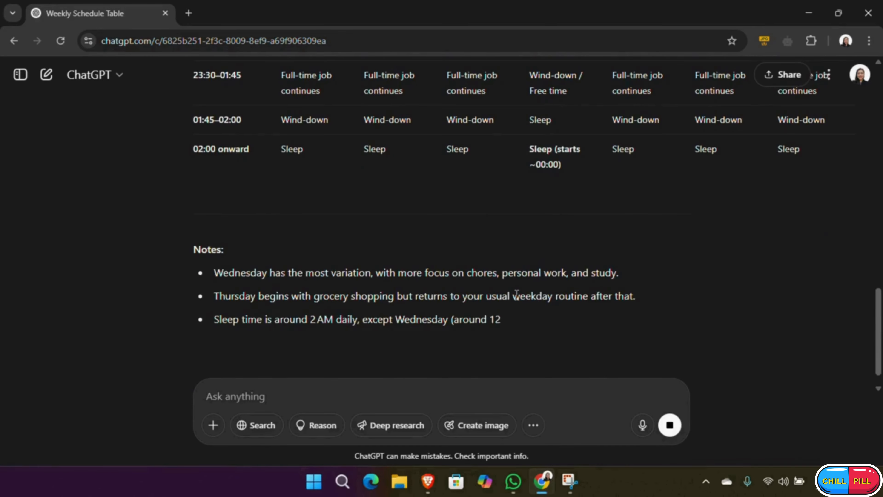
{"action": "scroll", "coordinate": [513, 294], "scroll_direction": "down", "scroll_amount": 2}
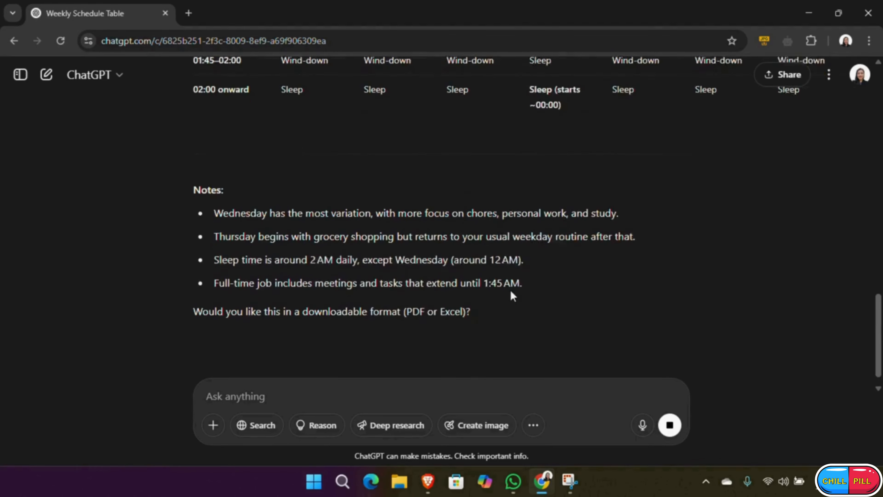
{"action": "scroll", "coordinate": [514, 294], "scroll_direction": "down", "scroll_amount": 1}
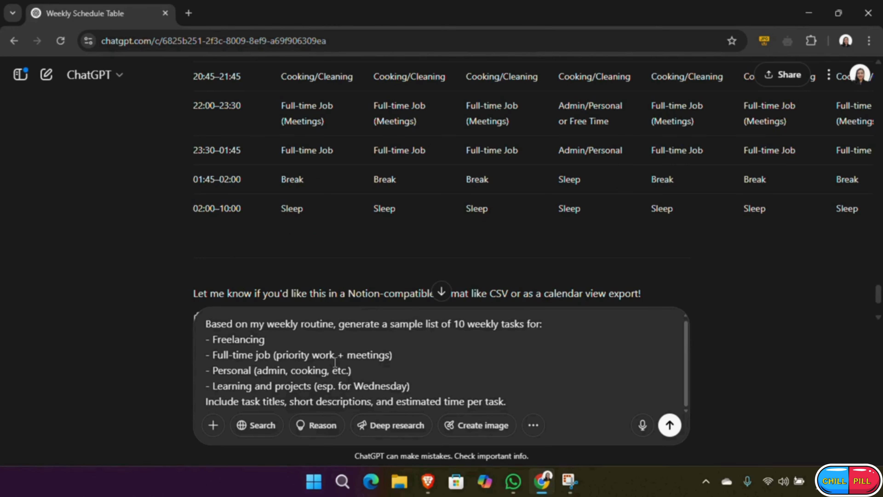
- Submit the prompt for a sample list of 10 weekly tasks per category and review the Freelancing Tasks table
{"action": "left_click", "coordinate": [664, 419]}
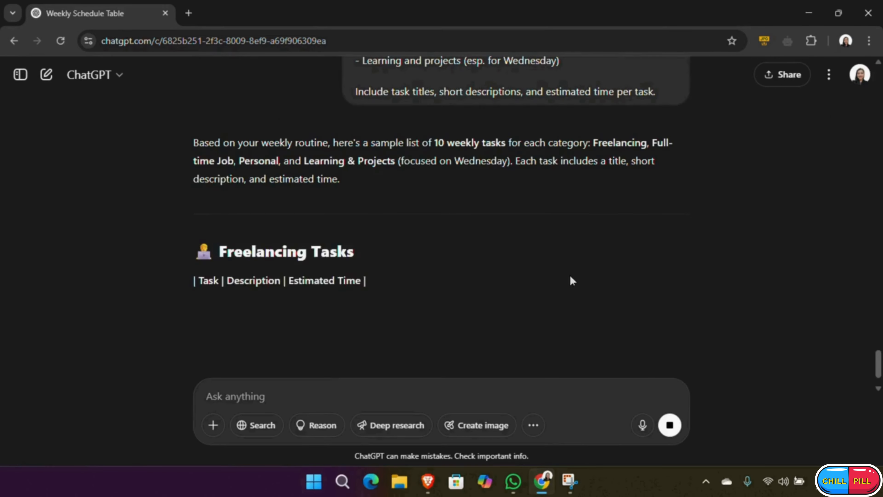
{"action": "scroll", "coordinate": [515, 260], "scroll_direction": "down", "scroll_amount": 2}
{"action": "scroll", "coordinate": [515, 260], "scroll_direction": "down", "scroll_amount": 4}
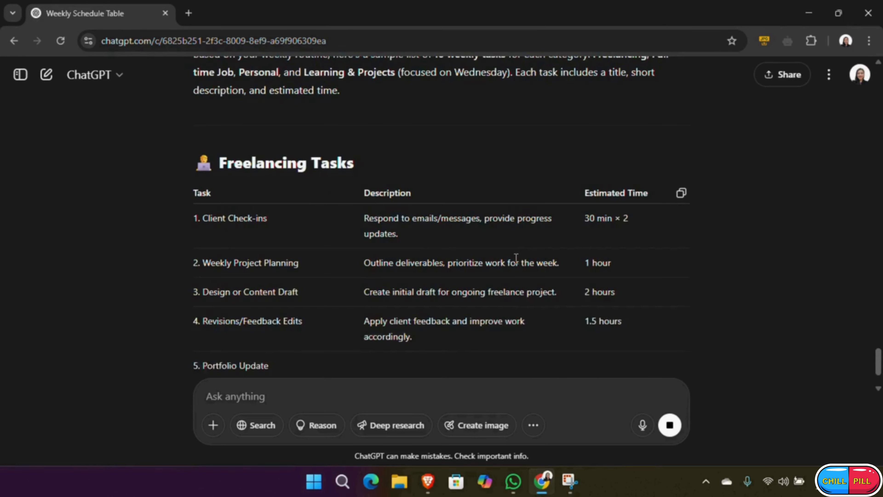
{"action": "scroll", "coordinate": [515, 259], "scroll_direction": "down", "scroll_amount": 2}
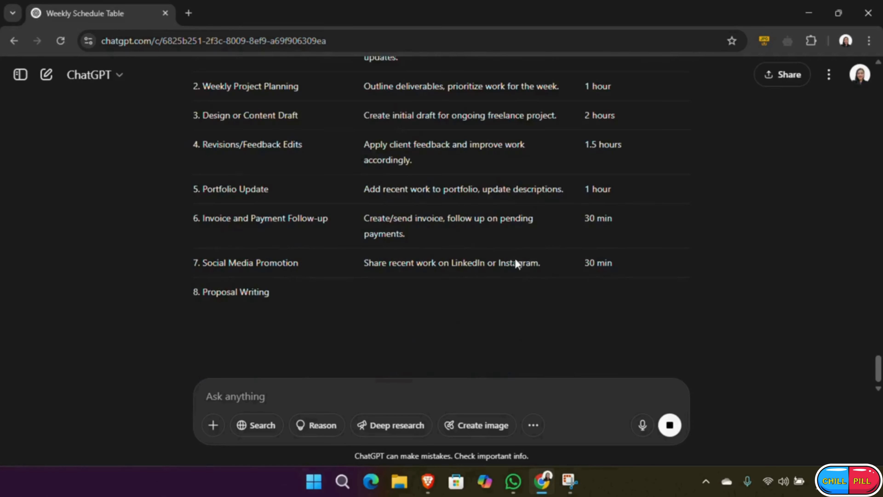
{"action": "scroll", "coordinate": [516, 257], "scroll_direction": "down", "scroll_amount": 3}
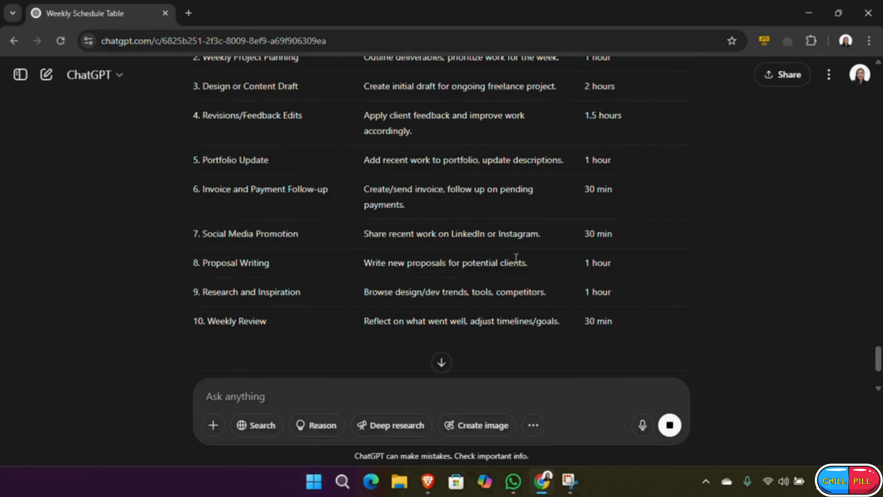
{"action": "scroll", "coordinate": [516, 258], "scroll_direction": "down", "scroll_amount": 5}
{"action": "scroll", "coordinate": [515, 259], "scroll_direction": "up", "scroll_amount": 9}
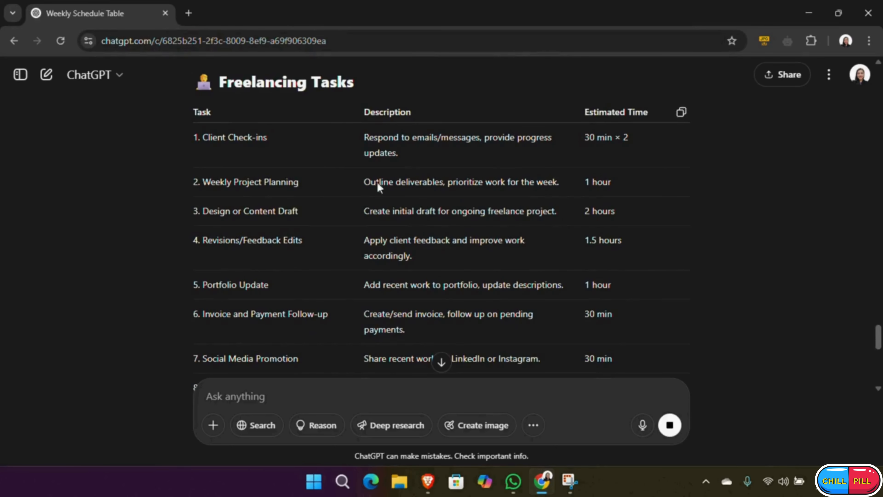
{"action": "scroll", "coordinate": [329, 184], "scroll_direction": "down", "scroll_amount": 2}
{"action": "scroll", "coordinate": [377, 245], "scroll_direction": "down", "scroll_amount": 2}
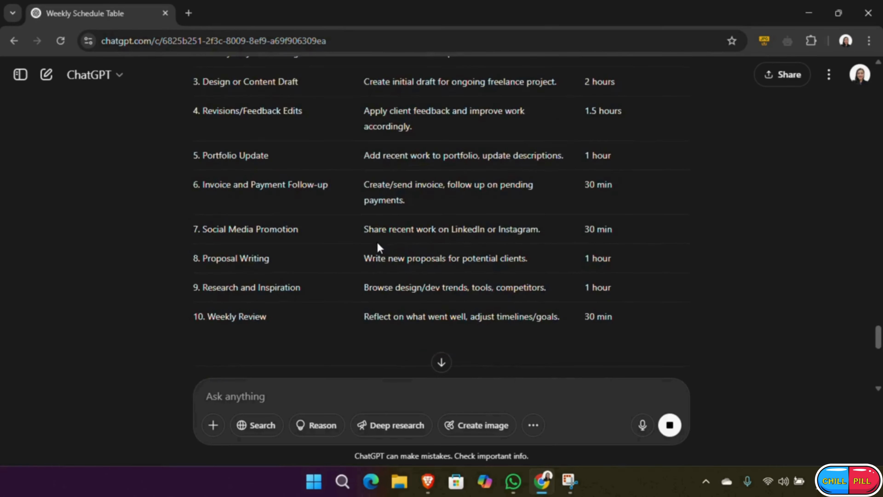
- Examine the Full-Time Job, Personal, and Learning & Projects task tables with their descriptions and estimated times
{"action": "scroll", "coordinate": [379, 247], "scroll_direction": "down", "scroll_amount": 6}
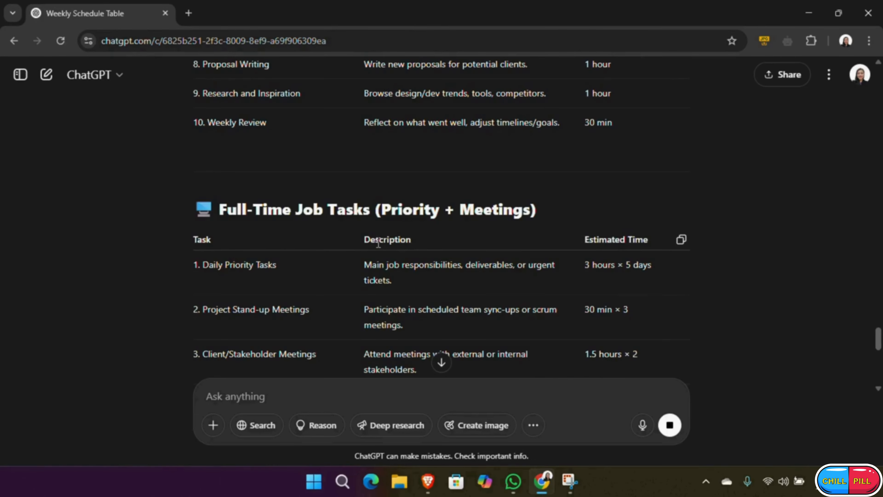
{"action": "scroll", "coordinate": [377, 243], "scroll_direction": "down", "scroll_amount": 2}
{"action": "scroll", "coordinate": [302, 161], "scroll_direction": "down", "scroll_amount": 2}
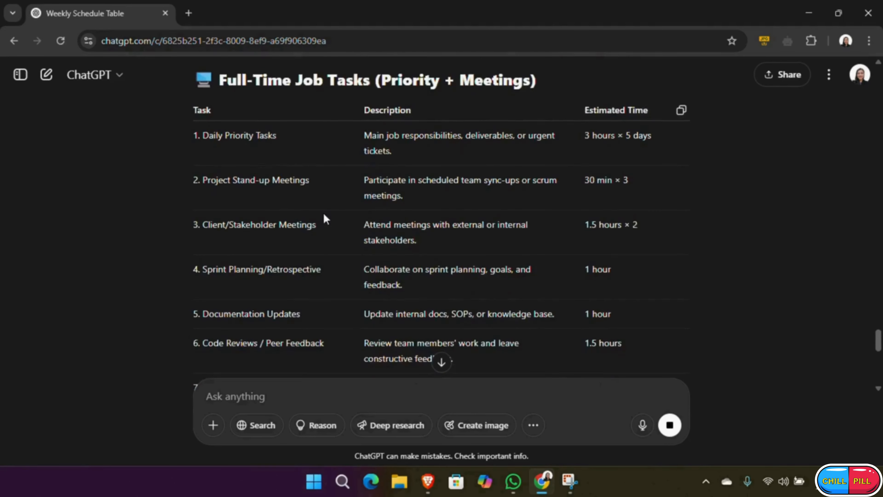
{"action": "scroll", "coordinate": [324, 214], "scroll_direction": "down", "scroll_amount": 2}
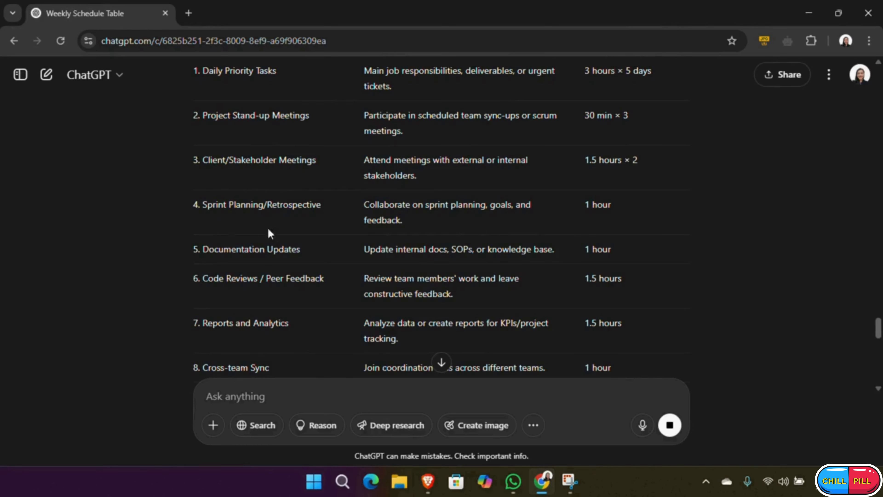
{"action": "scroll", "coordinate": [302, 282], "scroll_direction": "down", "scroll_amount": 13}
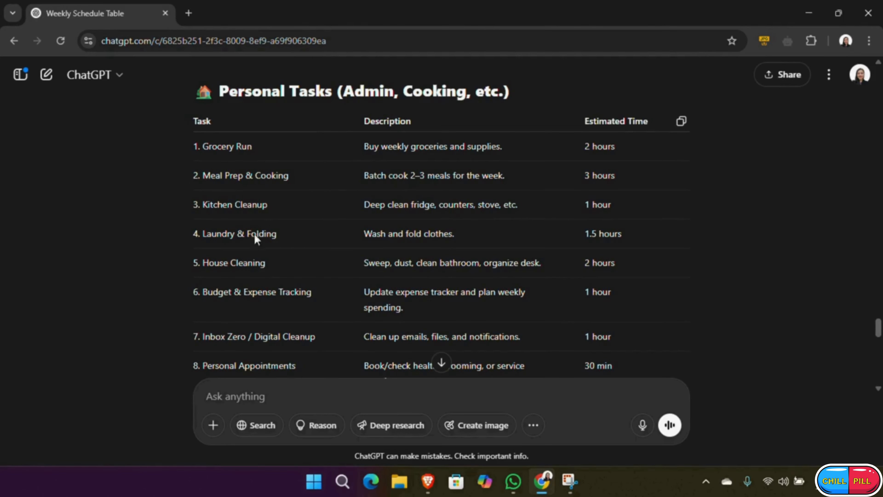
{"action": "scroll", "coordinate": [254, 295], "scroll_direction": "down", "scroll_amount": 9}
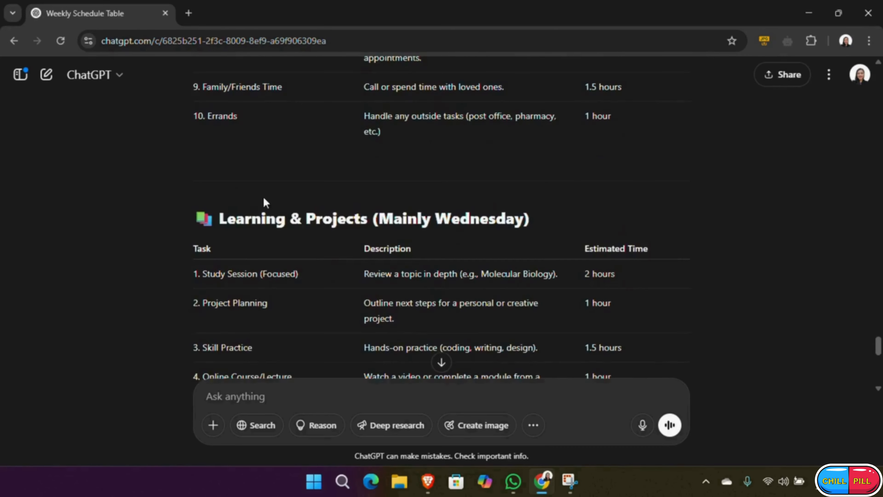
{"action": "left_click_drag", "start_coordinate": [228, 218], "coordinate": [529, 219]}
{"action": "scroll", "coordinate": [307, 233], "scroll_direction": "down", "scroll_amount": 4}
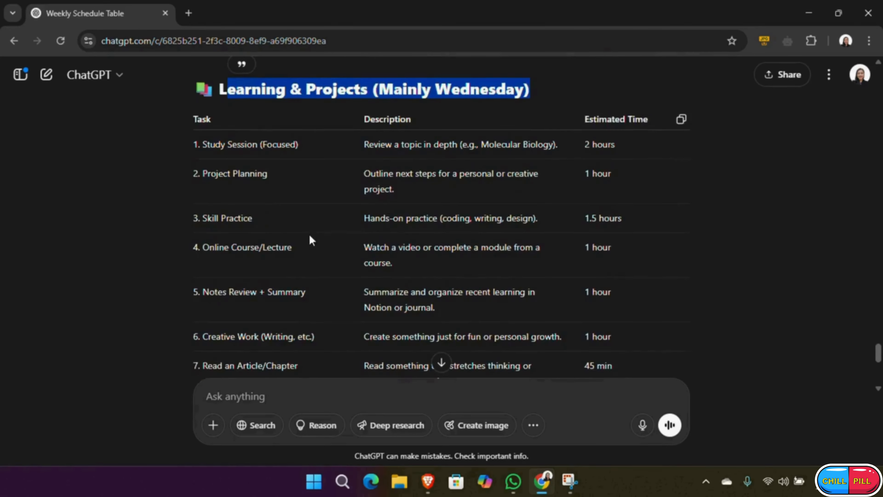
{"action": "scroll", "coordinate": [411, 272], "scroll_direction": "down", "scroll_amount": 2}
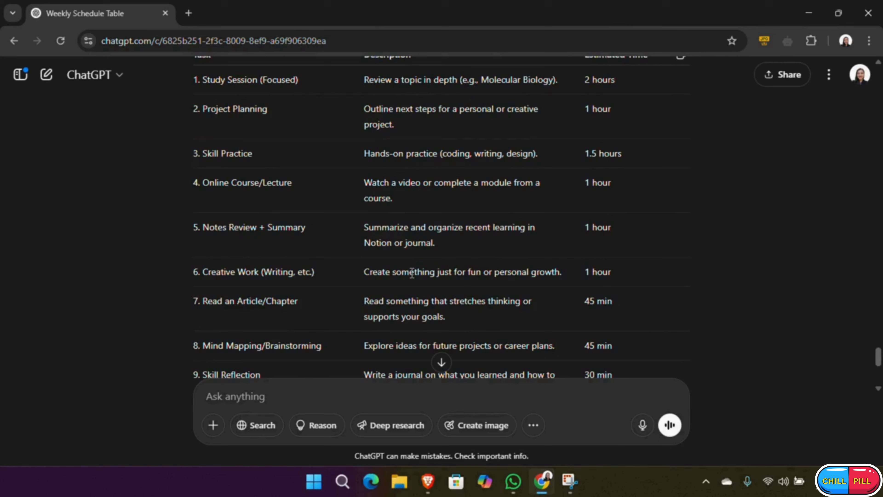
{"action": "scroll", "coordinate": [349, 250], "scroll_direction": "down", "scroll_amount": 8}
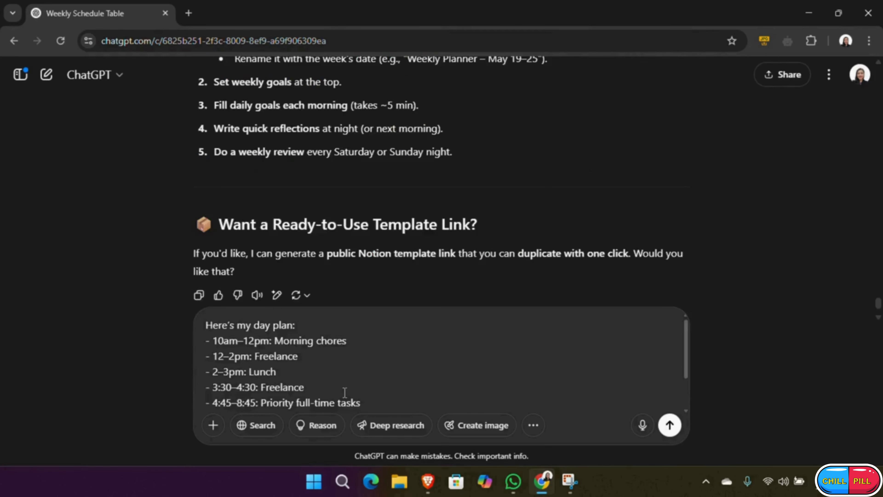
- Submit the day plan prompt requesting a daily to-do list with estimated durations and a motivational quote, and review the response
{"action": "scroll", "coordinate": [333, 373], "scroll_direction": "down", "scroll_amount": 2}
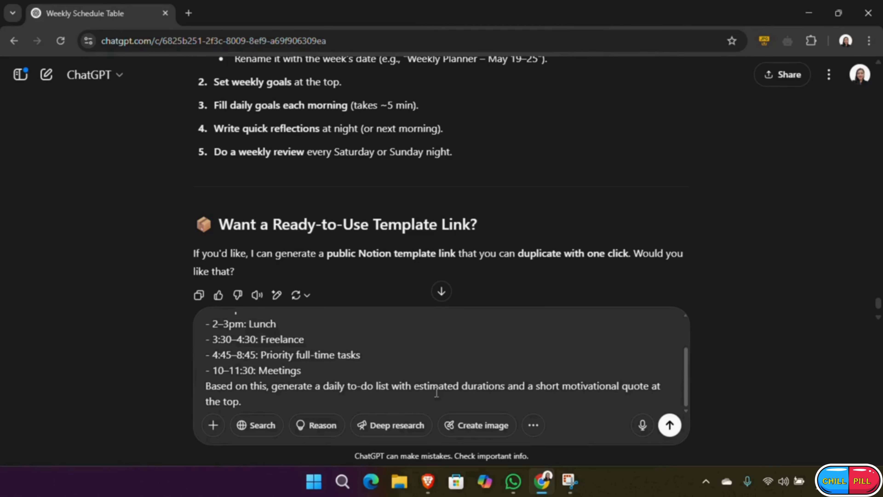
{"action": "left_click", "coordinate": [670, 424]}
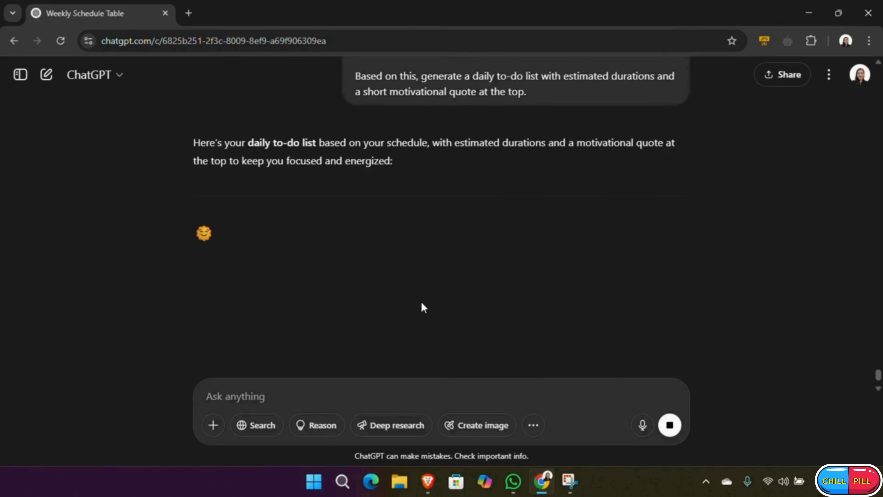
{"action": "left_click_drag", "start_coordinate": [212, 227], "coordinate": [582, 212]}
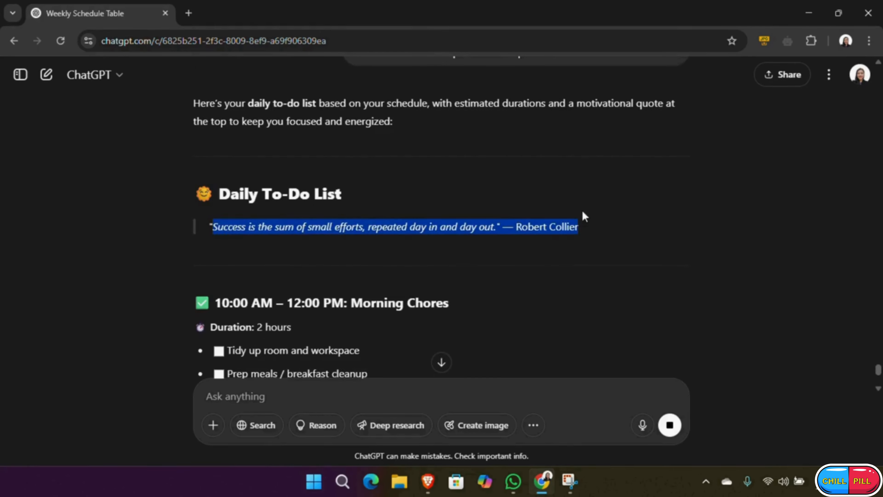
{"action": "scroll", "coordinate": [391, 256], "scroll_direction": "down", "scroll_amount": 4}
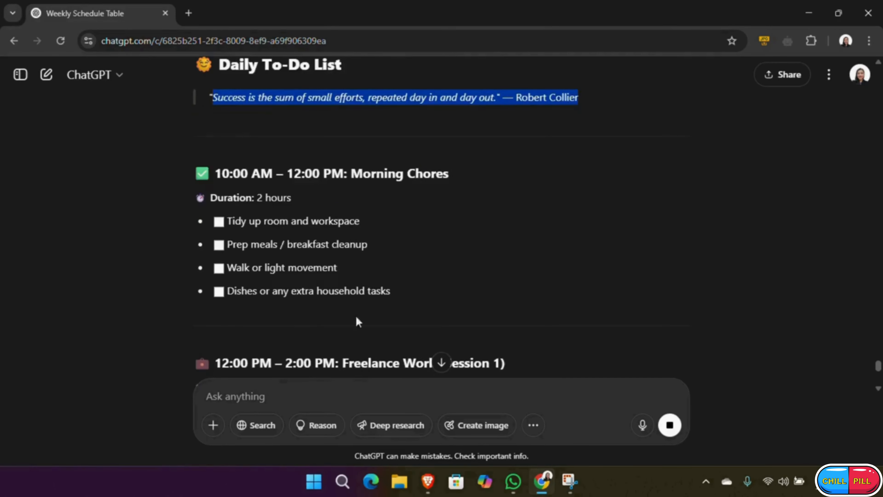
{"action": "scroll", "coordinate": [317, 314], "scroll_direction": "down", "scroll_amount": 15}
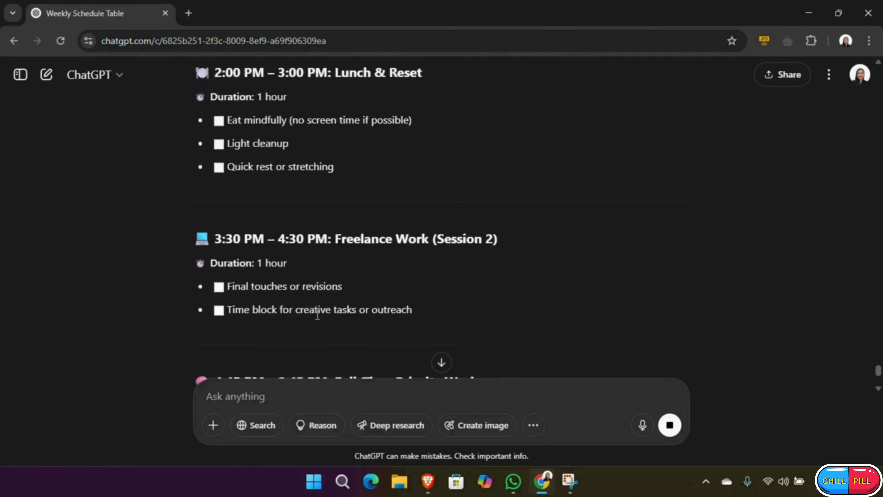
{"action": "scroll", "coordinate": [317, 315], "scroll_direction": "down", "scroll_amount": 10}
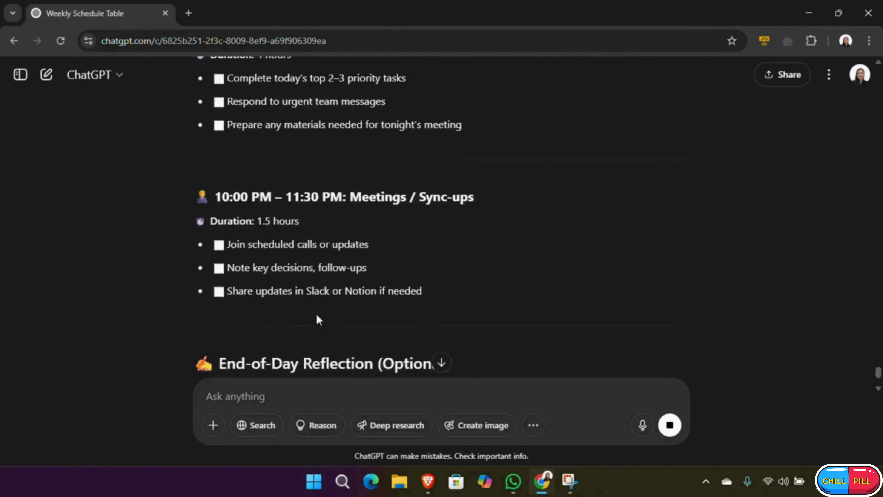
{"action": "scroll", "coordinate": [318, 314], "scroll_direction": "down", "scroll_amount": 4}
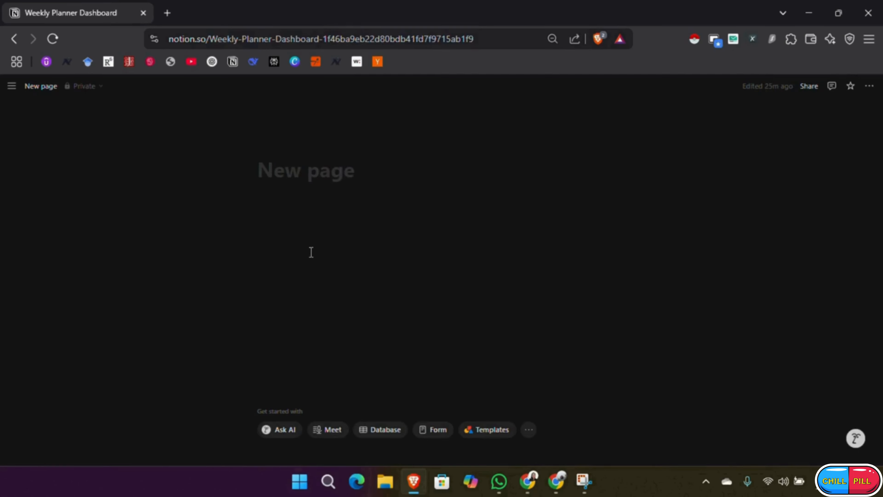
- Switch to Notion, title the new page "📅 Weekly Planner Dashboard" and set the calendar emoji as its page icon
{"action": "type", "text": "📅 Weekly Planner Dashboard"}
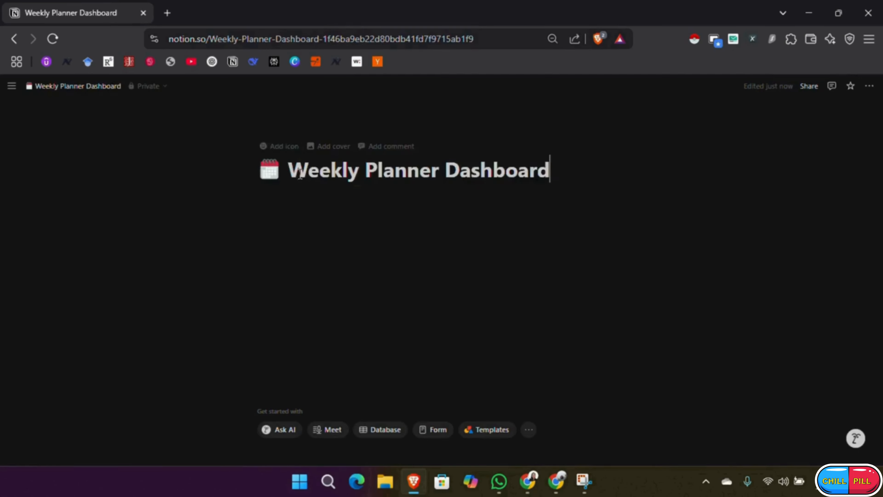
{"action": "left_click", "coordinate": [273, 148]}
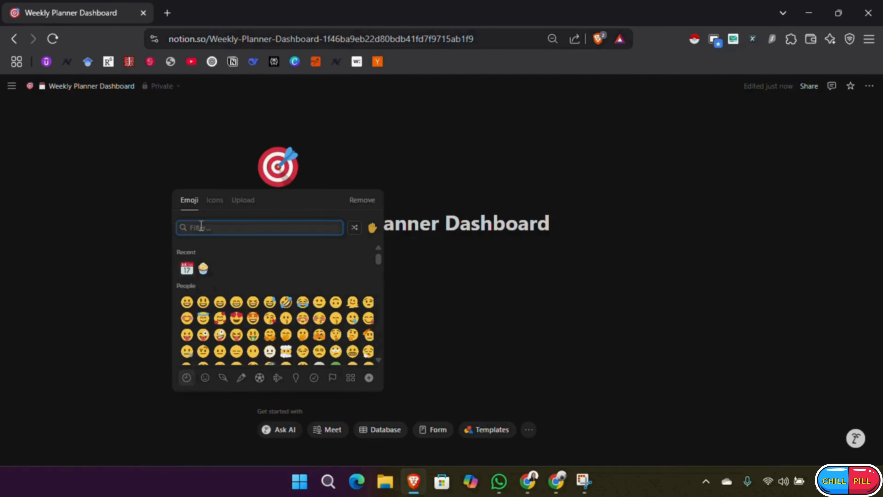
{"action": "type", "text": "cal"}
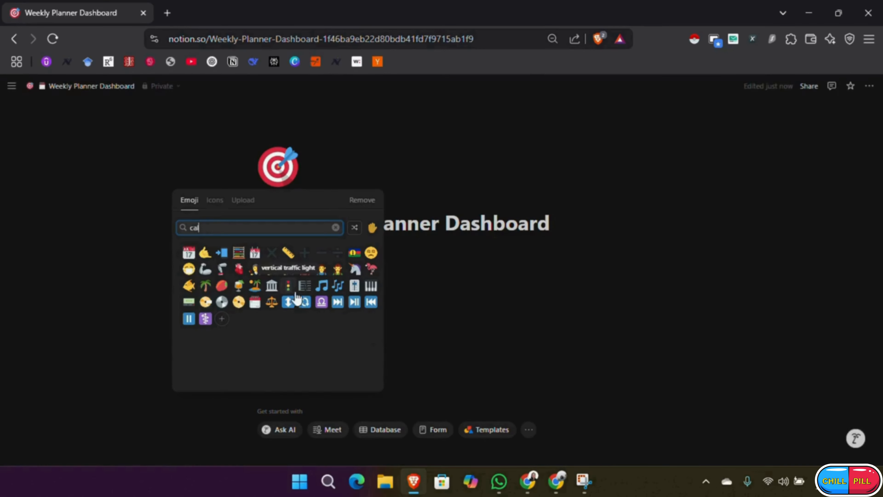
{"action": "left_click", "coordinate": [254, 302]}
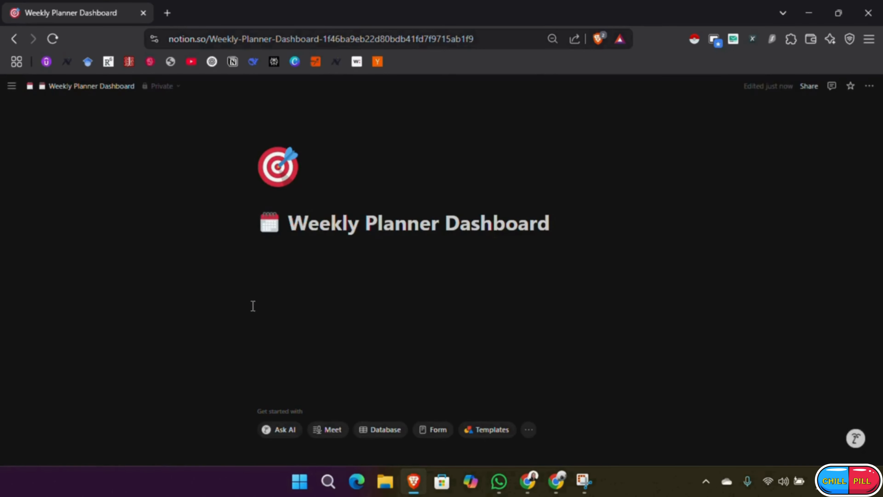
- Add a quote block under the page title reading "Success is the sum of small efforts, repeated day in and day out." — Robert Collier
{"action": "left_click", "coordinate": [294, 253]}
{"action": "type", "text": "/"}
{"action": "scroll", "coordinate": [335, 369], "scroll_direction": "down", "scroll_amount": 2}
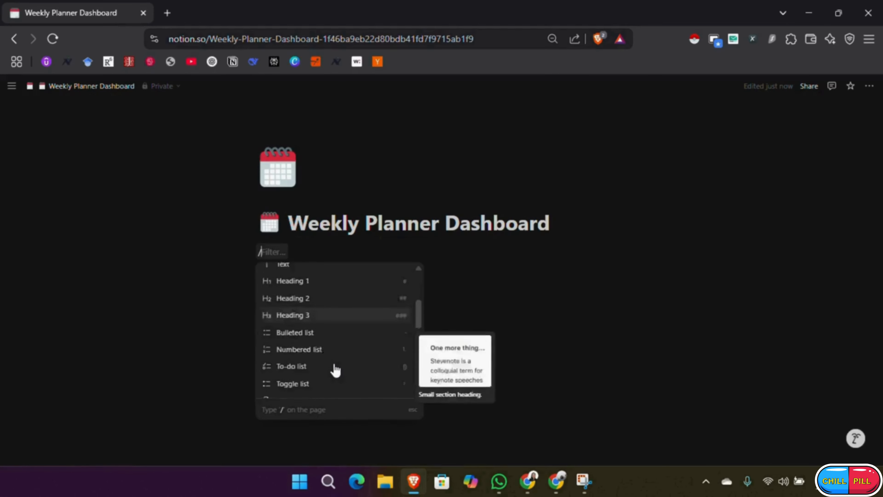
{"action": "scroll", "coordinate": [335, 369], "scroll_direction": "up", "scroll_amount": 3}
{"action": "scroll", "coordinate": [335, 339], "scroll_direction": "down", "scroll_amount": 5}
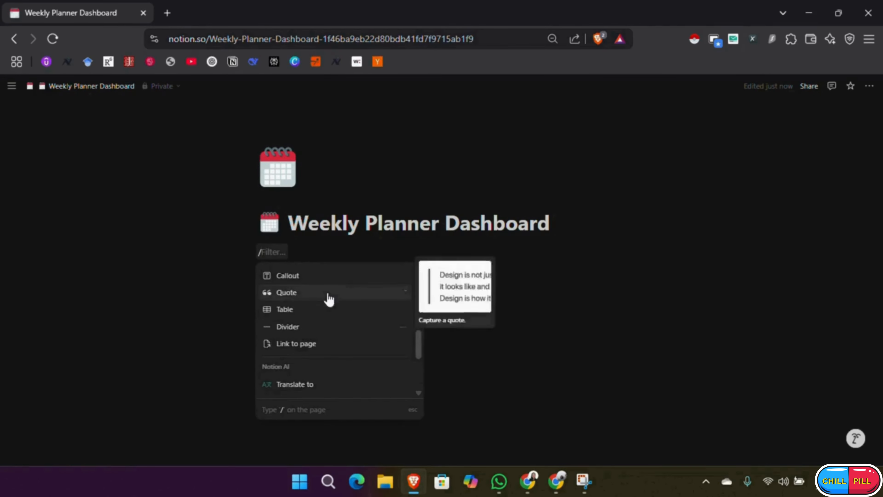
{"action": "left_click", "coordinate": [329, 298]}
{"action": "type", "text": "\"Success is the sum of small efforts, repeated day in and day out.\" — Robert Collier"}
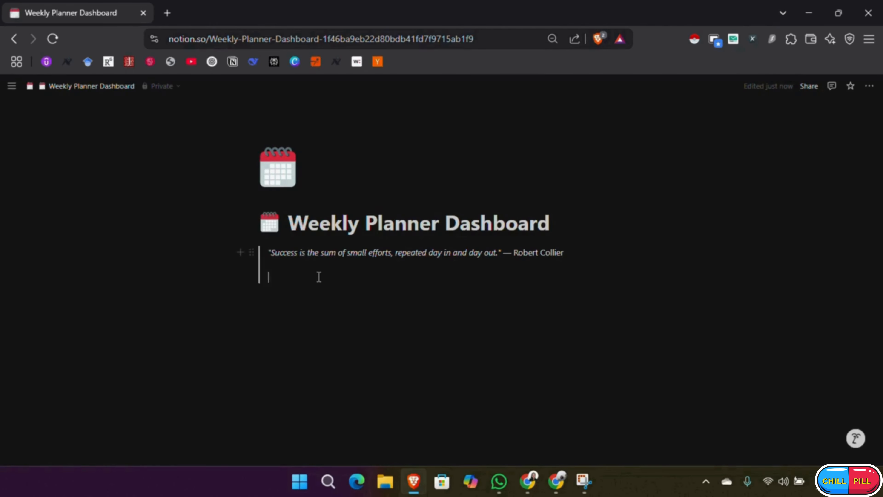
{"action": "key", "text": "BackSpace"}
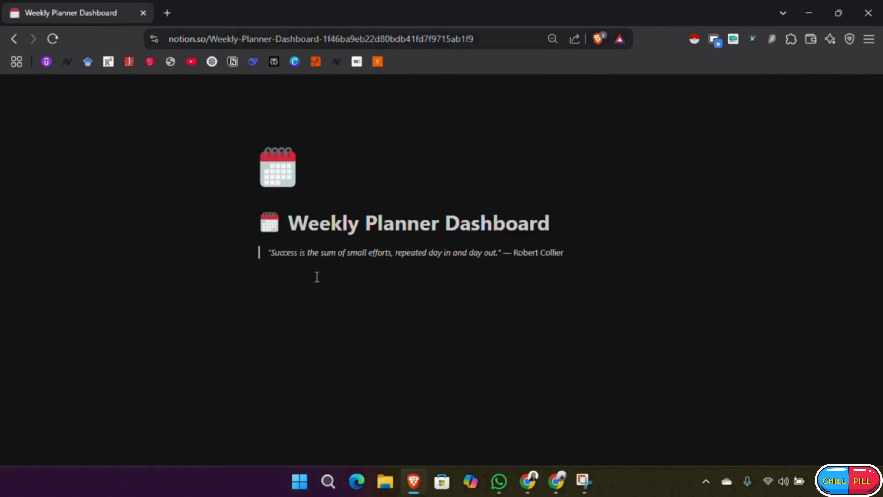
{"action": "key", "text": "Return"}
{"action": "key", "text": "Return"}
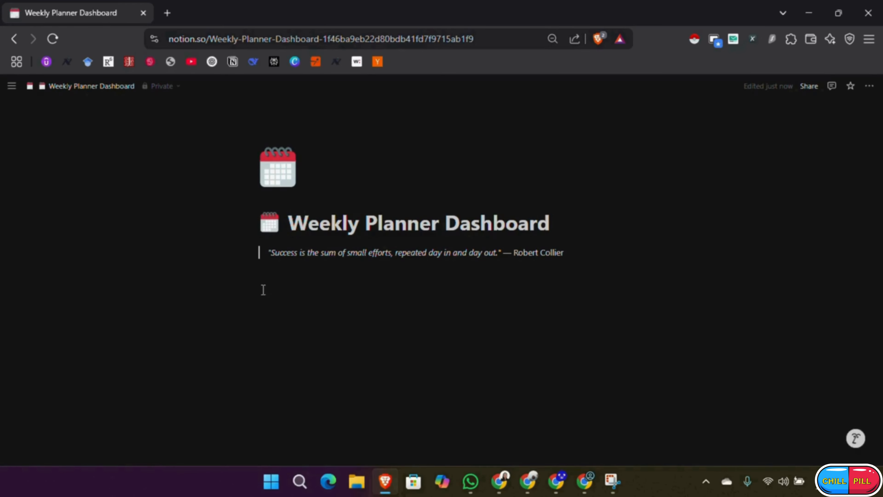
- Paste the copied weekly schedule table below the quote and insert an empty line between the quote and the table
{"action": "left_click", "coordinate": [264, 287]}
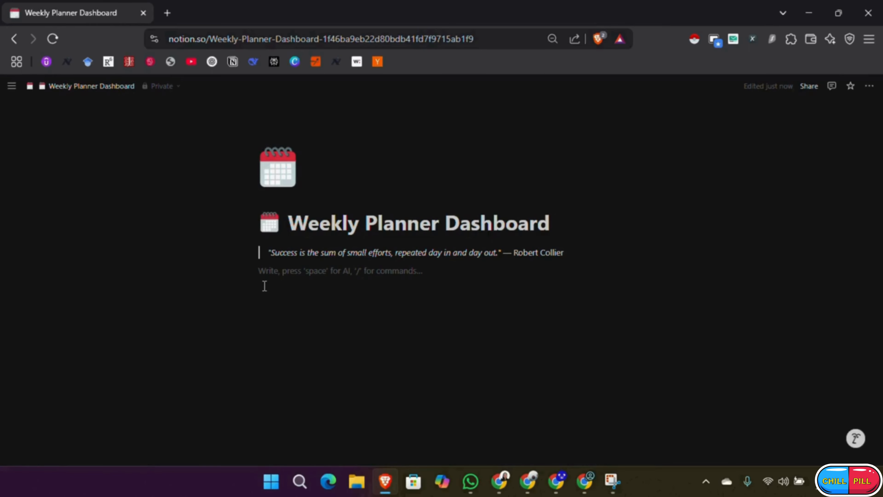
{"action": "key", "text": "ctrl+v"}
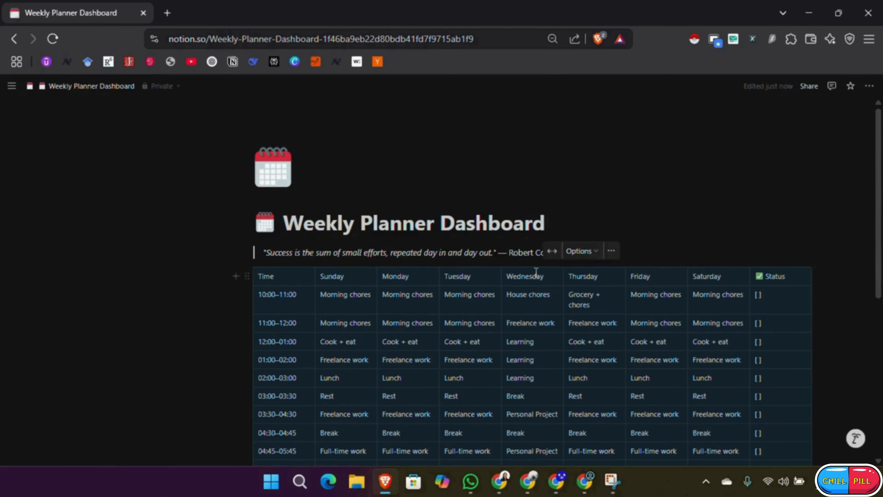
{"action": "left_click", "coordinate": [668, 253]}
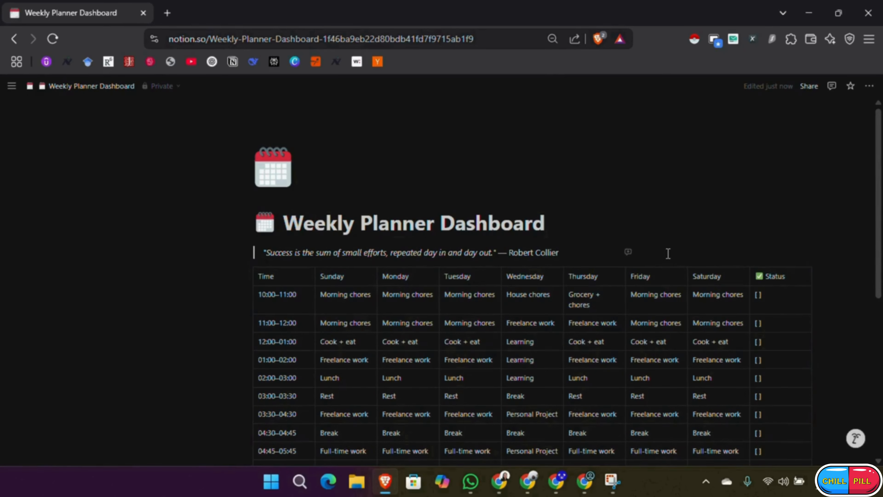
{"action": "key", "text": "Return"}
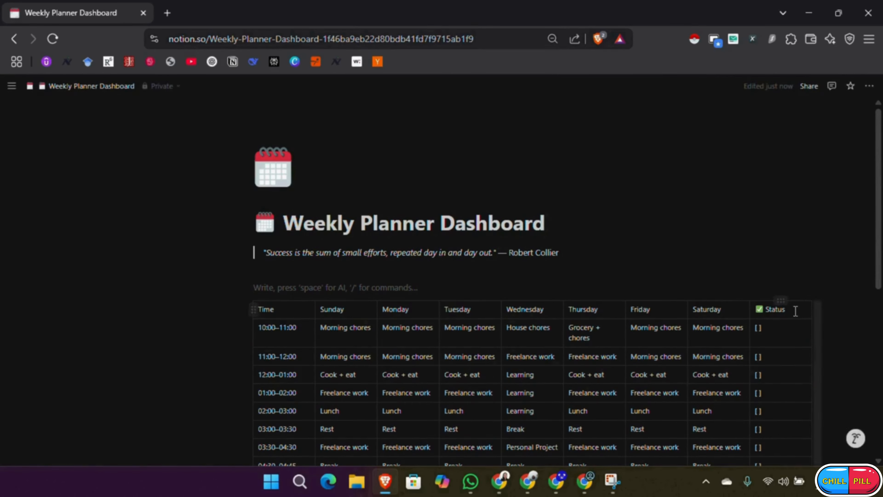
- Turn the pasted weekly schedule table into a database
{"action": "left_click", "coordinate": [758, 331]}
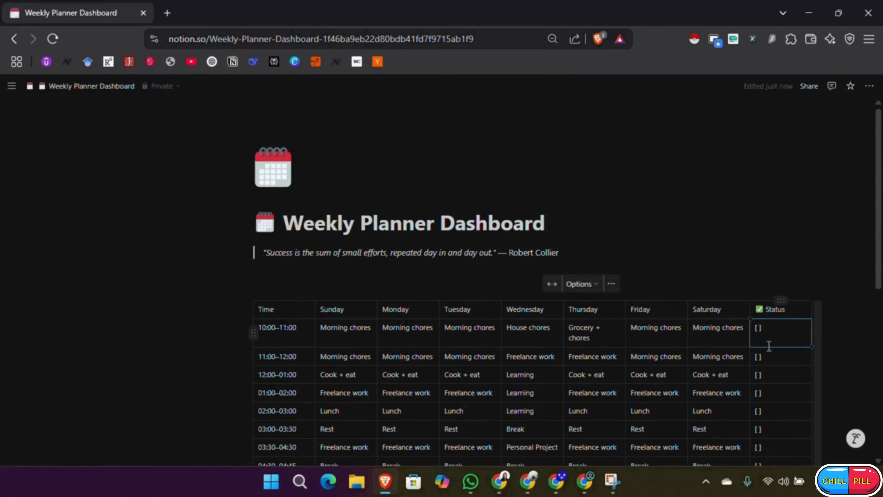
{"action": "left_click", "coordinate": [611, 283]}
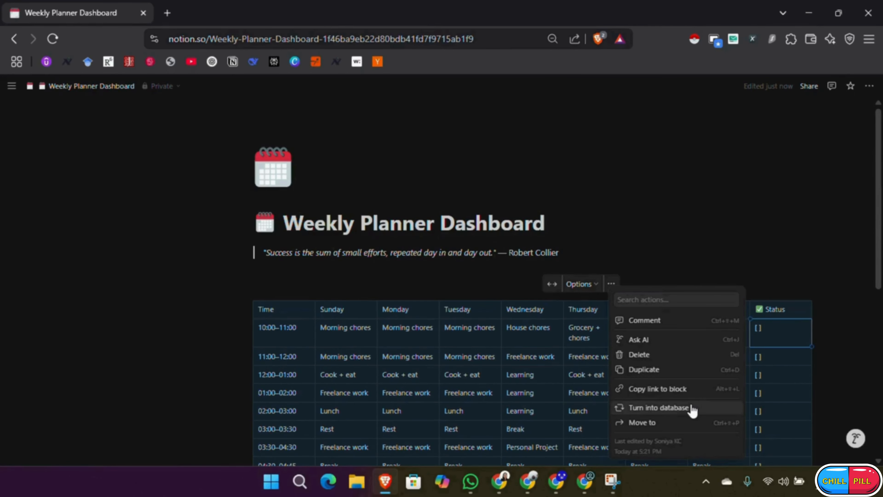
{"action": "left_click", "coordinate": [629, 410]}
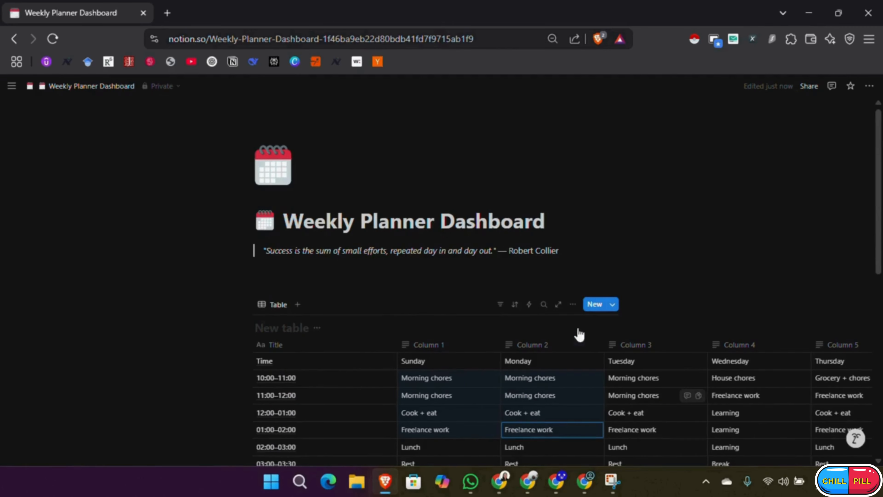
- Open the property options of Column 8, the status column of the new database
{"action": "scroll", "coordinate": [580, 335], "scroll_direction": "down", "scroll_amount": 8}
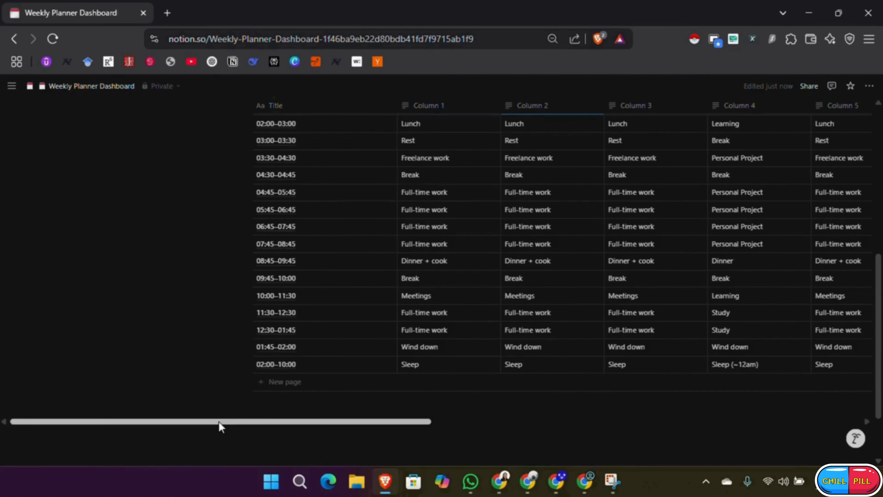
{"action": "left_click_drag", "start_coordinate": [219, 421], "coordinate": [512, 438]}
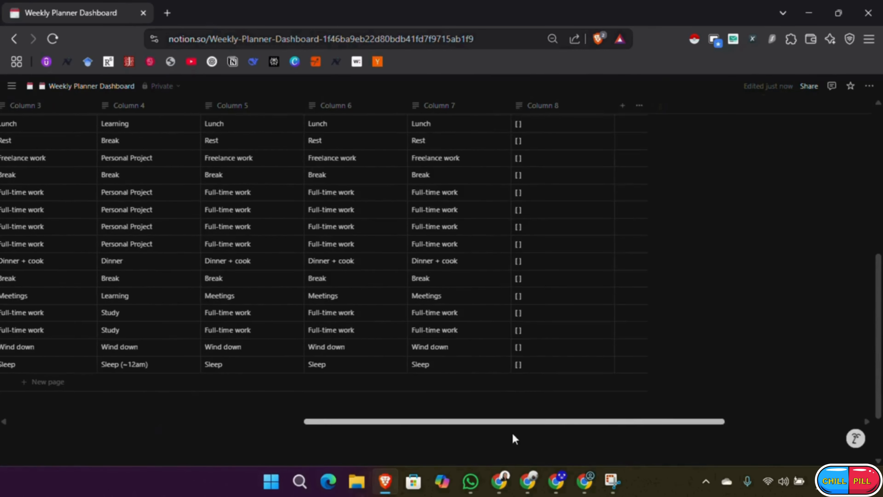
{"action": "scroll", "coordinate": [451, 204], "scroll_direction": "up", "scroll_amount": 1}
{"action": "scroll", "coordinate": [449, 224], "scroll_direction": "up", "scroll_amount": 7}
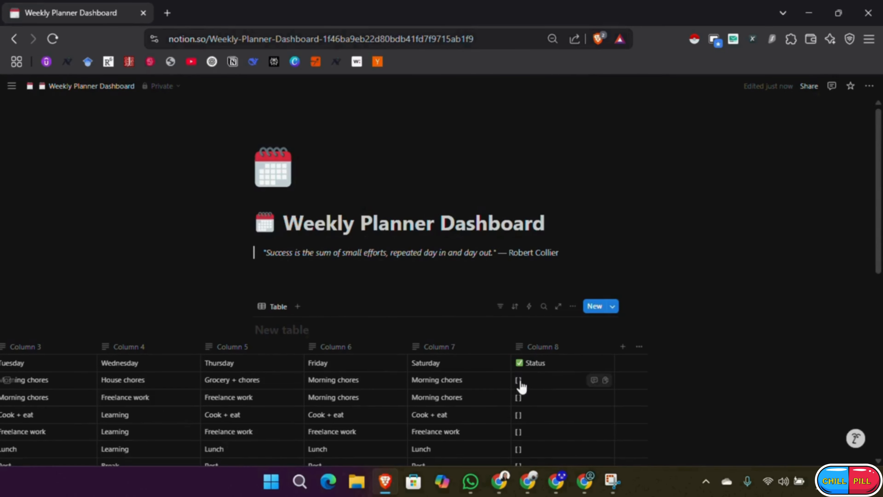
{"action": "left_click", "coordinate": [560, 347]}
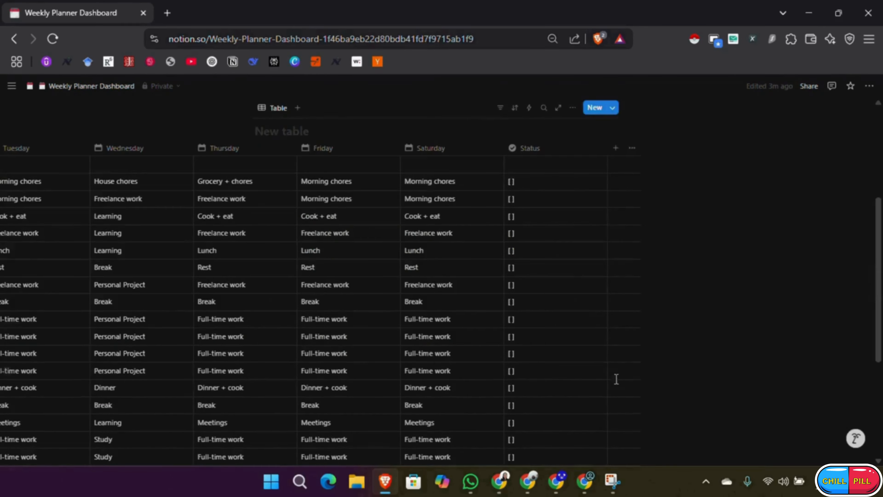
- Delete the leftover header row above the 10:00–11:00 row of the schedule database
{"action": "scroll", "coordinate": [545, 340], "scroll_direction": "down", "scroll_amount": 2}
{"action": "scroll", "coordinate": [545, 340], "scroll_direction": "down", "scroll_amount": 3}
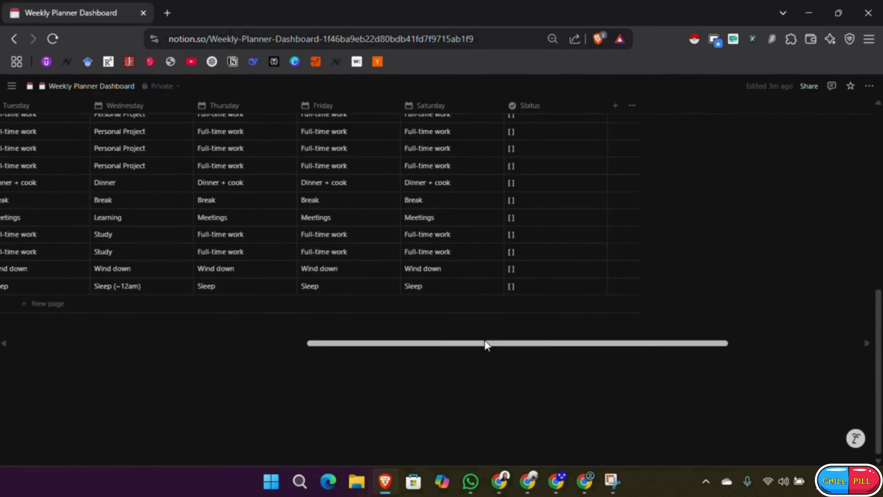
{"action": "left_click", "coordinate": [297, 342]}
{"action": "scroll", "coordinate": [338, 269], "scroll_direction": "up", "scroll_amount": 5}
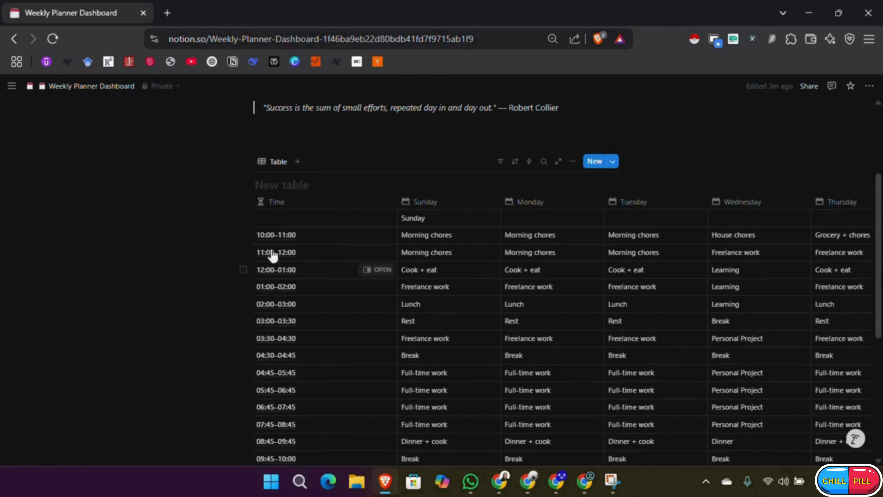
{"action": "left_click", "coordinate": [243, 218]}
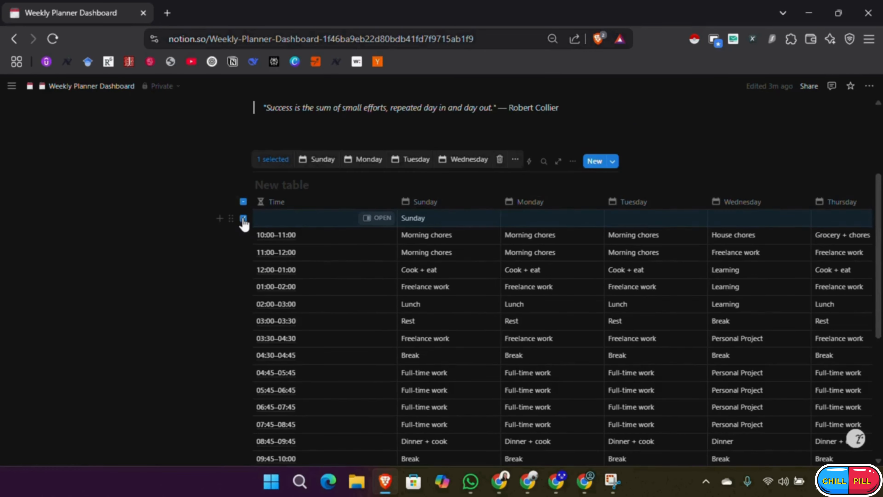
{"action": "right_click", "coordinate": [243, 221]}
{"action": "left_click", "coordinate": [267, 308]}
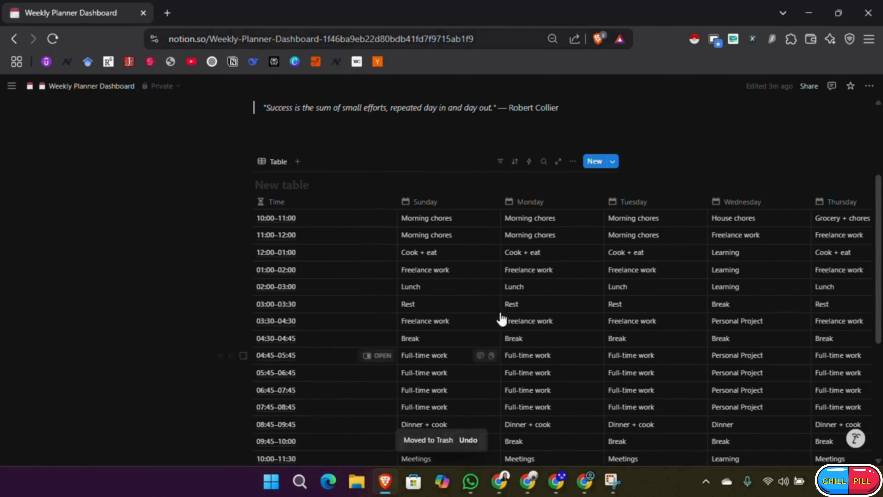
- Examine the schedule database across all its rows and columns, from Time through Status
{"action": "scroll", "coordinate": [516, 300], "scroll_direction": "down", "scroll_amount": 5}
{"action": "left_click_drag", "start_coordinate": [245, 344], "coordinate": [573, 343]}
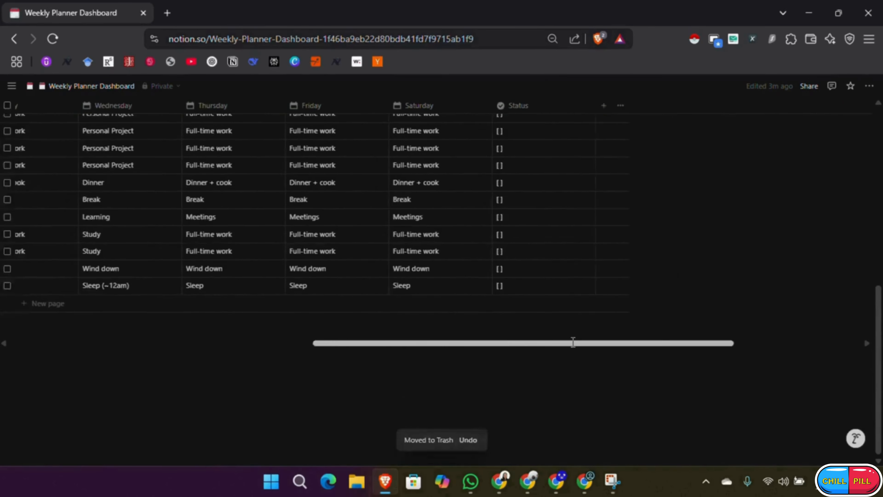
{"action": "scroll", "coordinate": [459, 351], "scroll_direction": "up", "scroll_amount": 10}
{"action": "scroll", "coordinate": [363, 379], "scroll_direction": "down", "scroll_amount": 5}
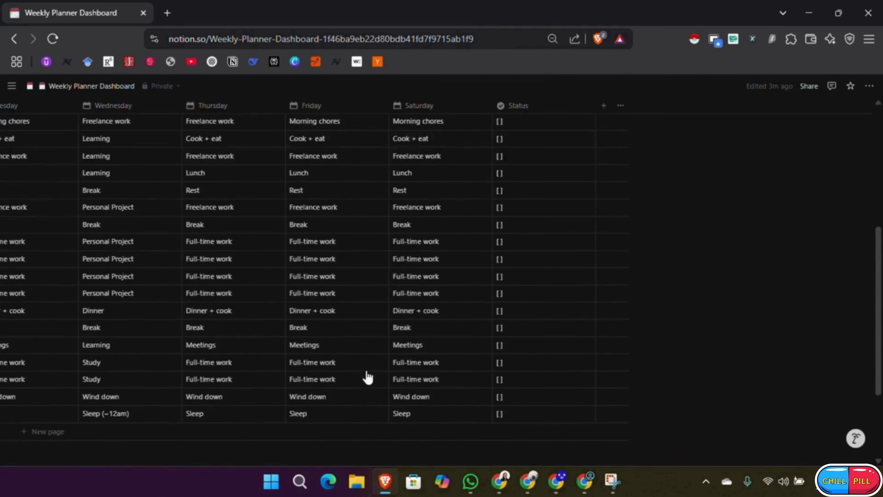
{"action": "scroll", "coordinate": [699, 406], "scroll_direction": "up", "scroll_amount": 5}
{"action": "scroll", "coordinate": [701, 402], "scroll_direction": "down", "scroll_amount": 8}
{"action": "left_click_drag", "start_coordinate": [518, 342], "coordinate": [360, 362]}
{"action": "scroll", "coordinate": [374, 282], "scroll_direction": "up", "scroll_amount": 10}
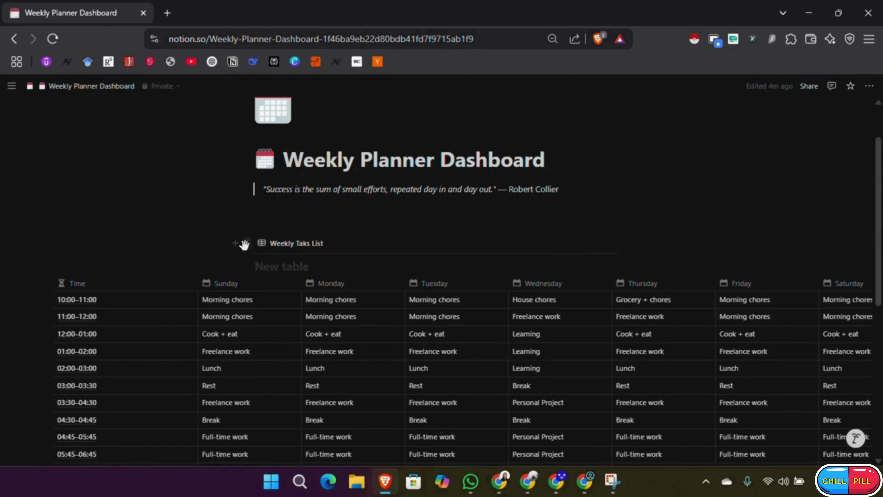
- Turn the inline schedule database into a database page and open that page
{"action": "left_click", "coordinate": [245, 244]}
{"action": "mouse_move", "coordinate": [165, 153]}
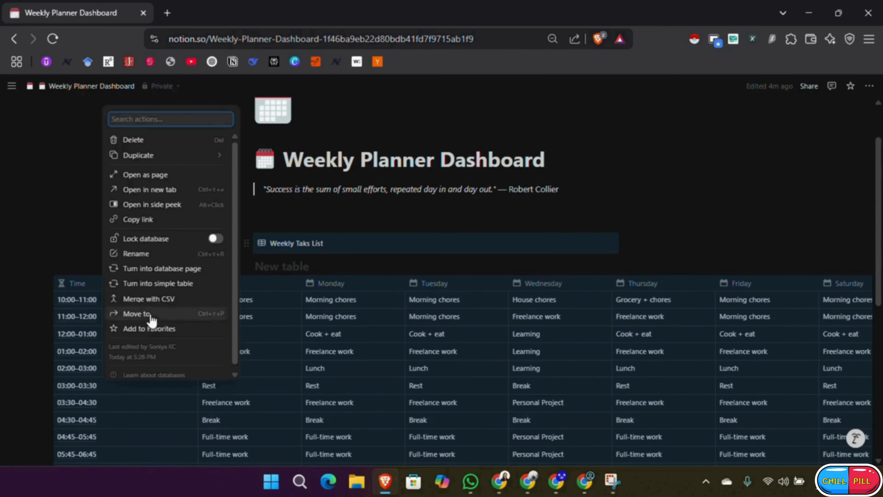
{"action": "left_click", "coordinate": [174, 269]}
{"action": "left_click", "coordinate": [294, 312]}
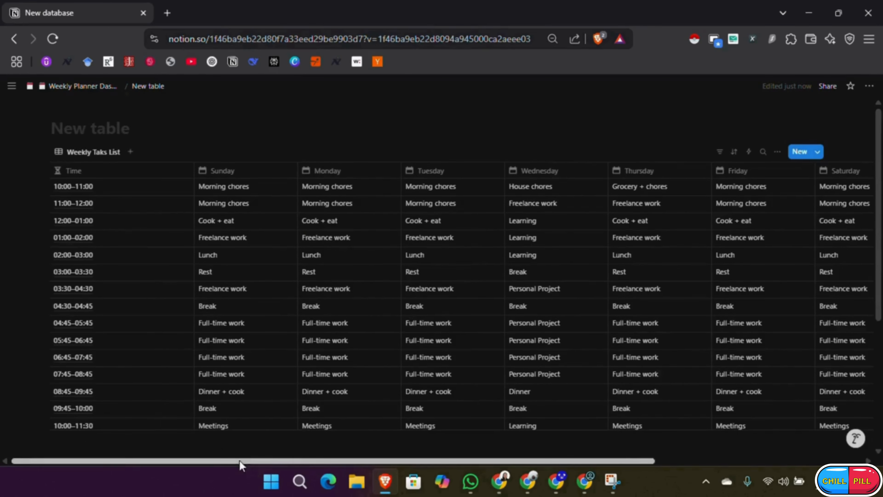
- Add a text property named "Notes" after the Status column
{"action": "left_click_drag", "start_coordinate": [240, 464], "coordinate": [447, 464]}
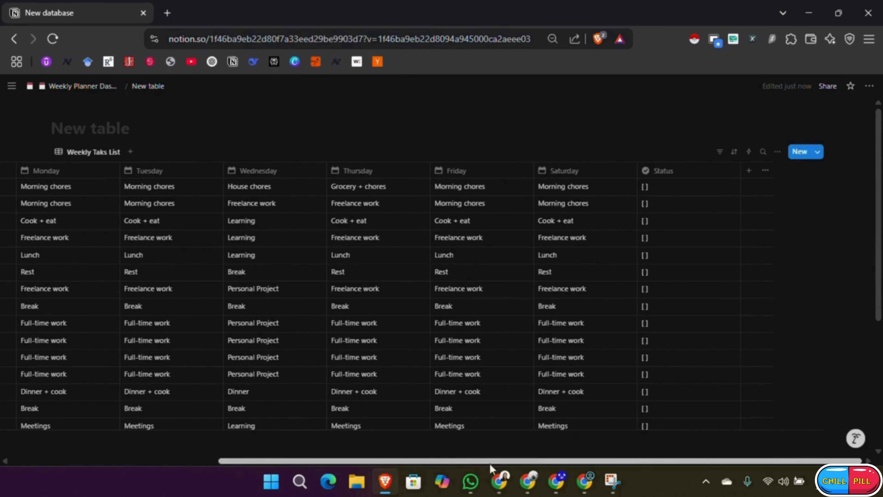
{"action": "left_click", "coordinate": [749, 171]}
{"action": "type", "text": "Notes"}
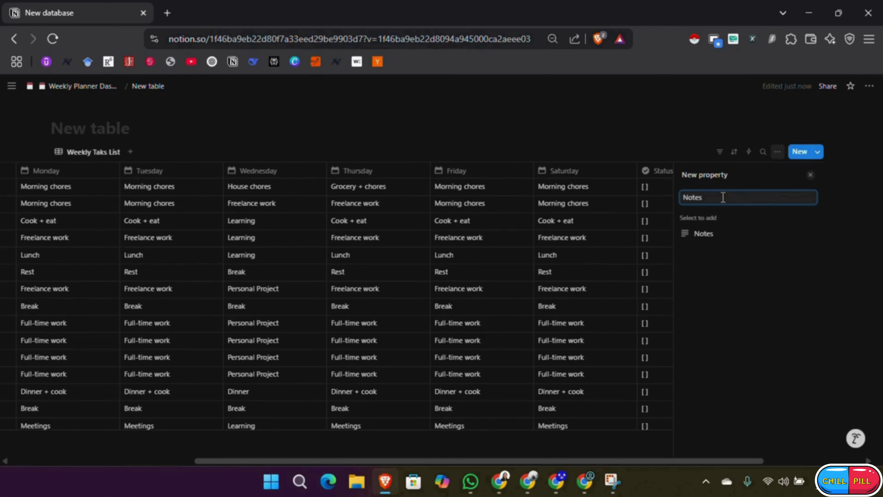
{"action": "left_click", "coordinate": [741, 239]}
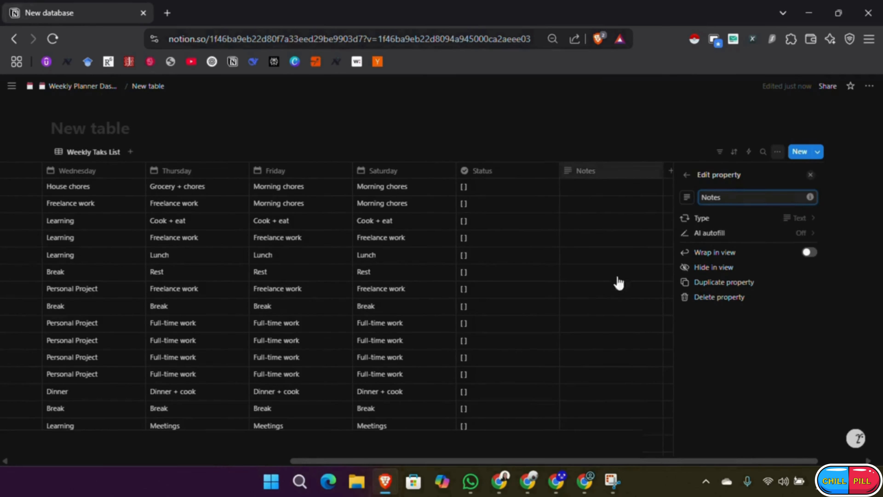
{"action": "key", "text": "Escape"}
- Set the Notes column's icon to the writing brush, searching the icons for "book" and "writing"
{"action": "left_click", "coordinate": [646, 170]}
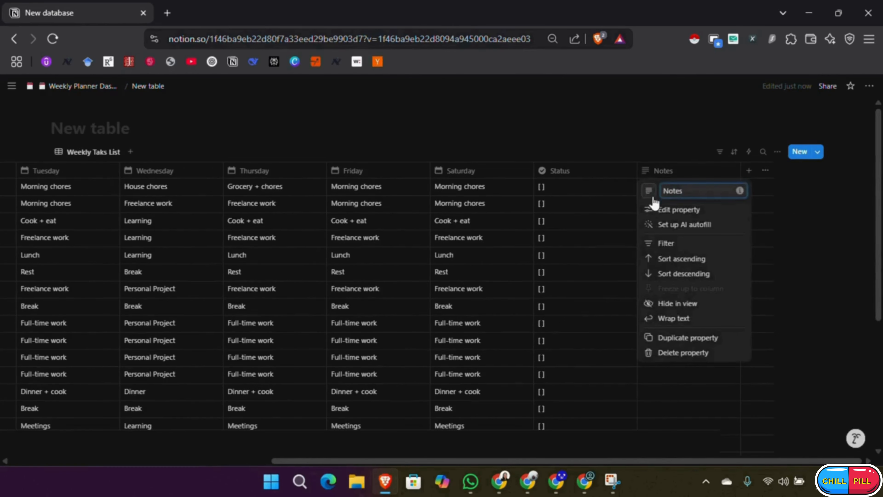
{"action": "left_click", "coordinate": [649, 190]}
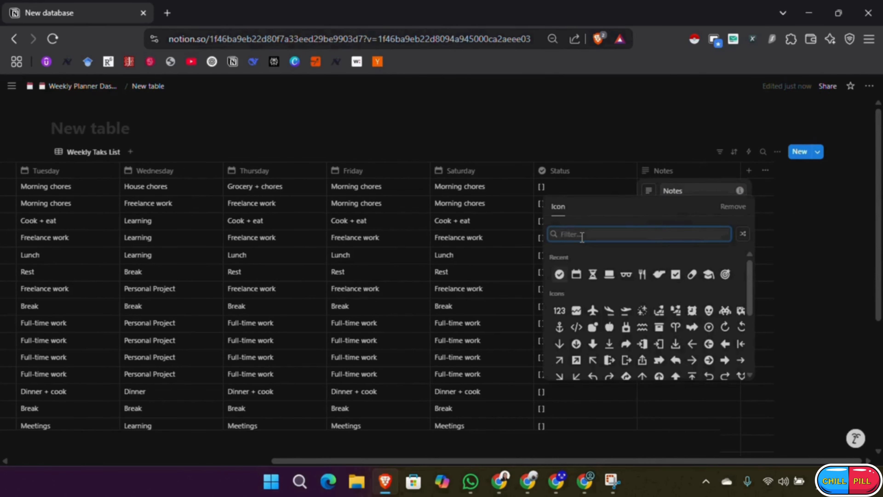
{"action": "type", "text": "book"}
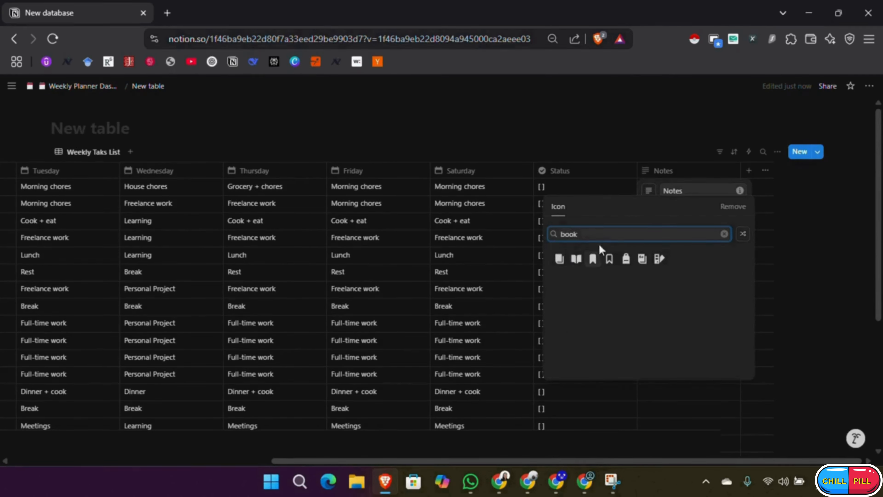
{"action": "type", "text": "writing"}
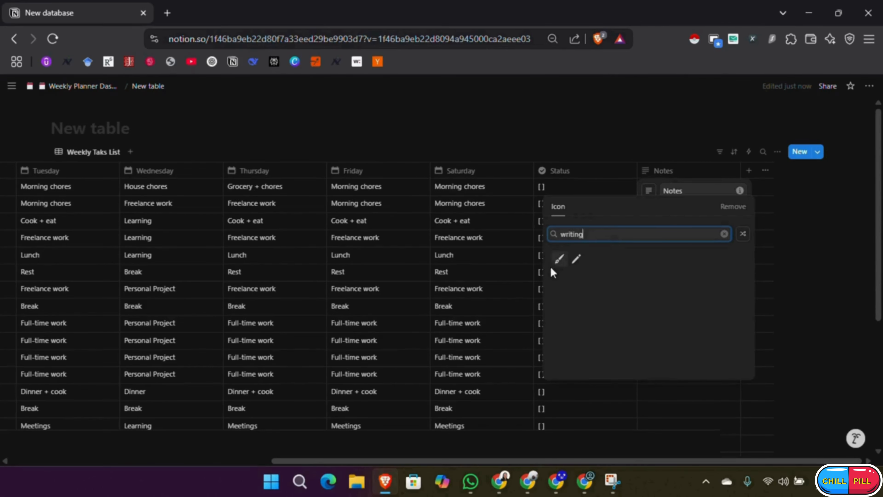
{"action": "left_click", "coordinate": [559, 259]}
{"action": "key", "text": "Escape"}
- Return to the Weekly Planner Dashboard page and reopen the New table database page from it
{"action": "left_click_drag", "start_coordinate": [536, 462], "coordinate": [228, 459]}
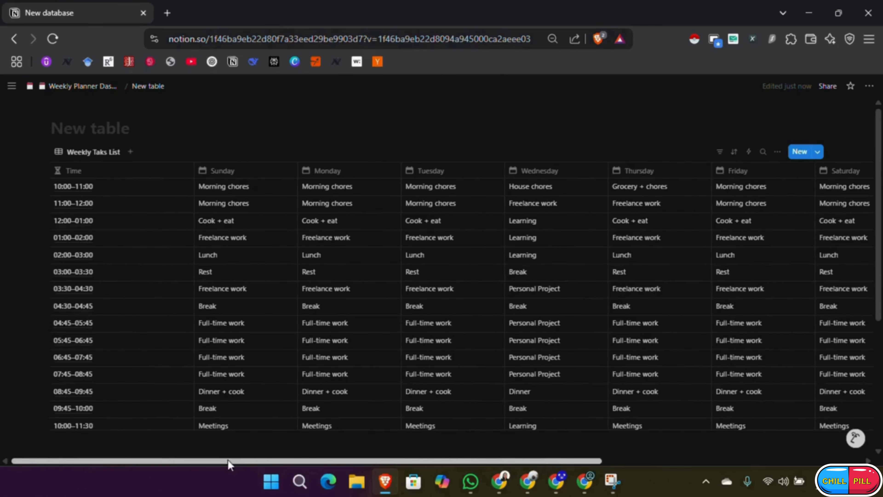
{"action": "left_click", "coordinate": [61, 86]}
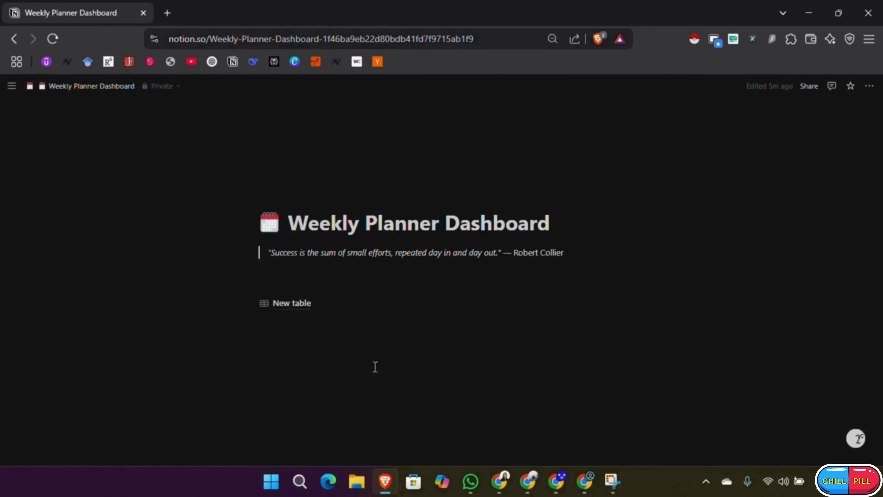
{"action": "left_click", "coordinate": [280, 304]}
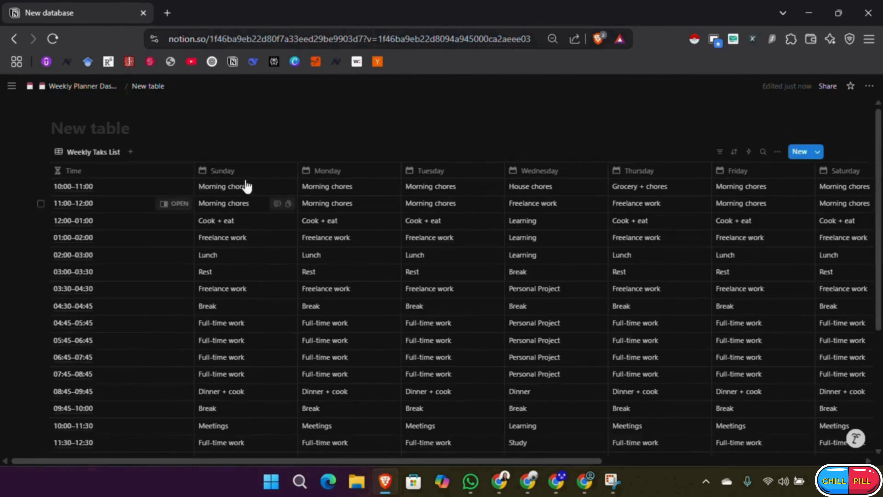
- Title the database page "Weekly Task List" and return to the Weekly Planner Dashboard page
{"action": "left_click", "coordinate": [107, 128]}
{"action": "type", "text": "Weekly Task List"}
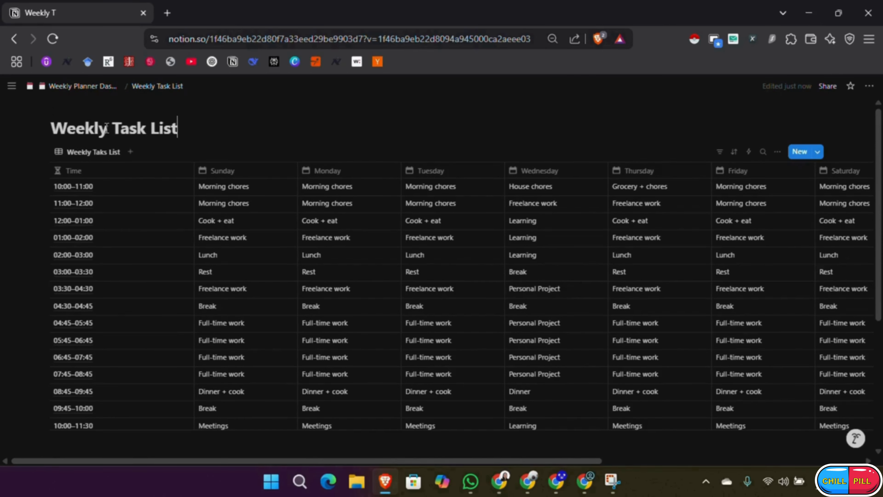
{"action": "left_click", "coordinate": [55, 86]}
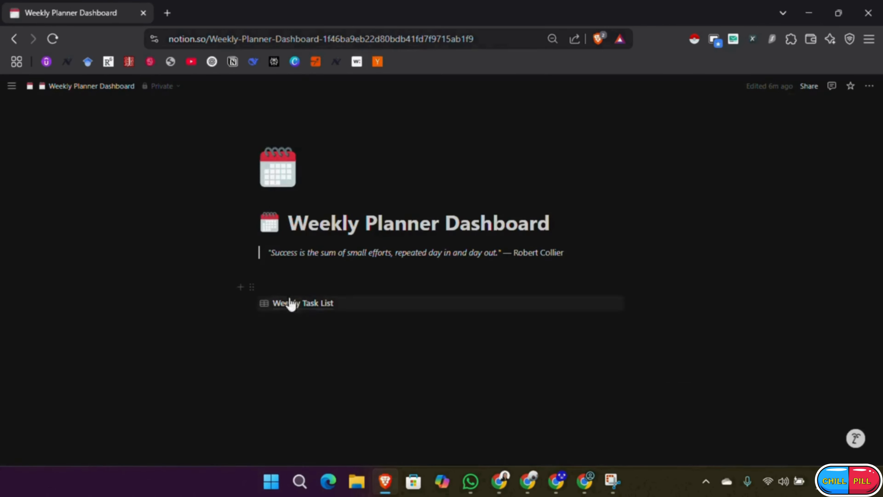
- Insert a new gallery view database in the empty line above the Weekly Task List link
{"action": "left_click", "coordinate": [285, 281]}
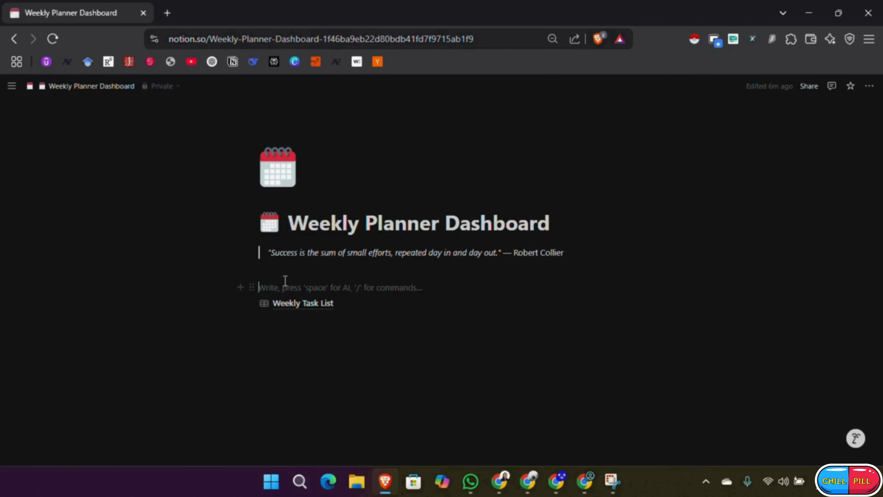
{"action": "type", "text": "/"}
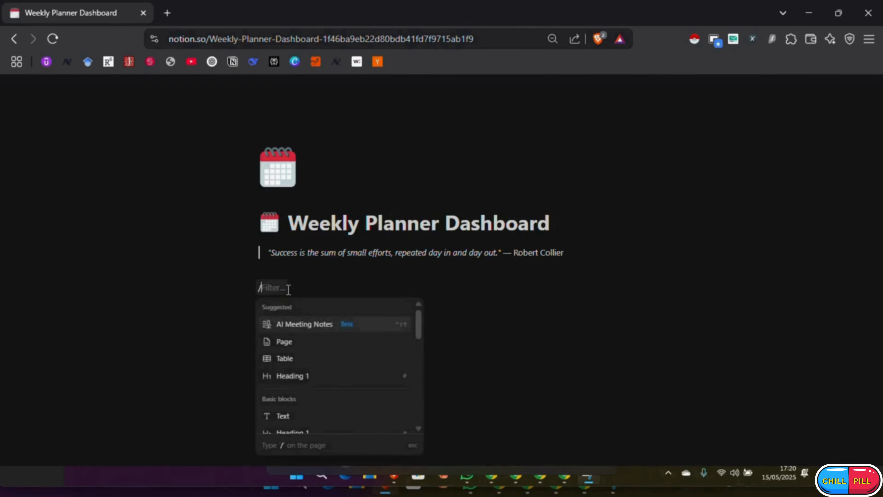
{"action": "type", "text": "da"}
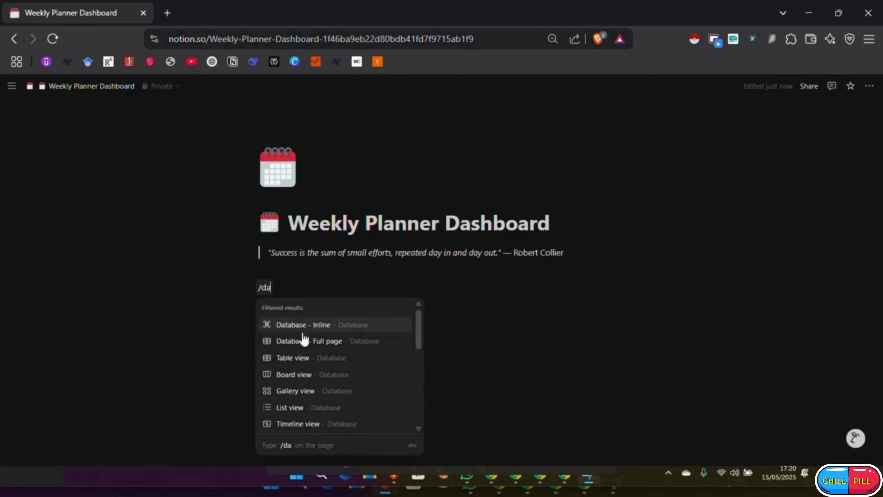
{"action": "left_click", "coordinate": [289, 394]}
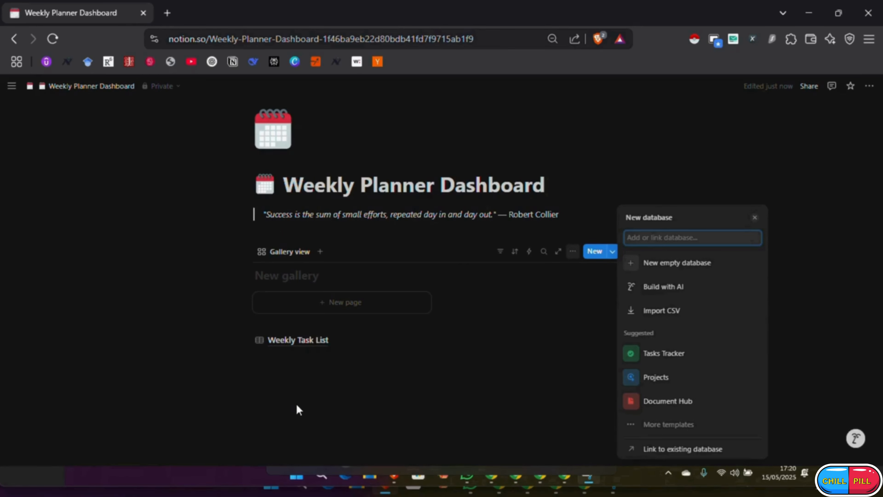
{"action": "left_click", "coordinate": [355, 304]}
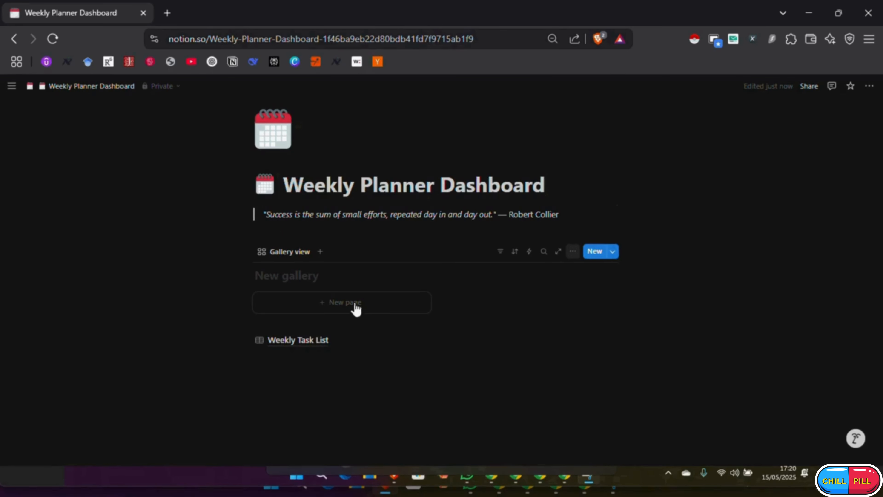
- Add a page titled "Sunday" to the gallery and paste the copied Time, Task and Status table into its body
{"action": "left_click", "coordinate": [349, 309]}
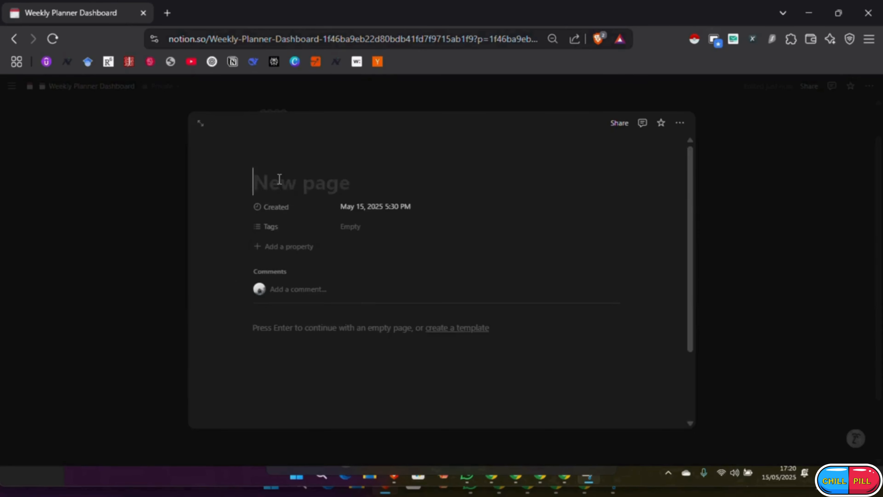
{"action": "type", "text": "Sunday"}
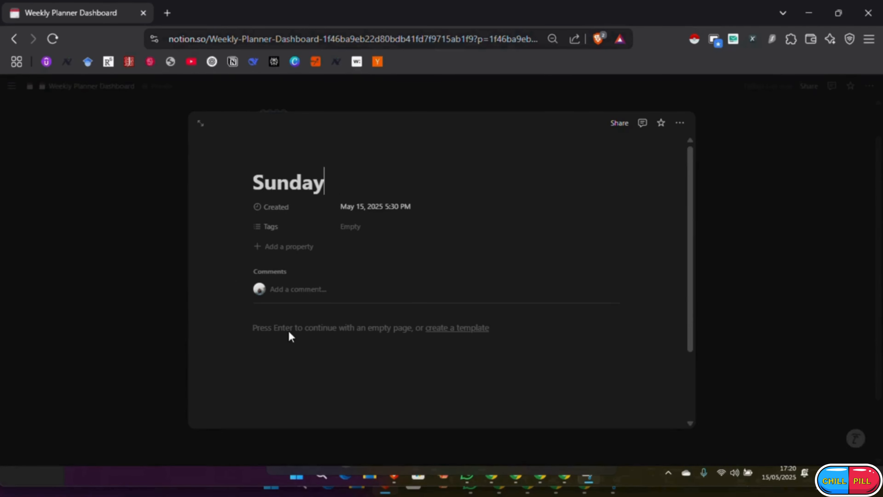
{"action": "key", "text": "Return"}
{"action": "key", "text": "ctrl+v"}
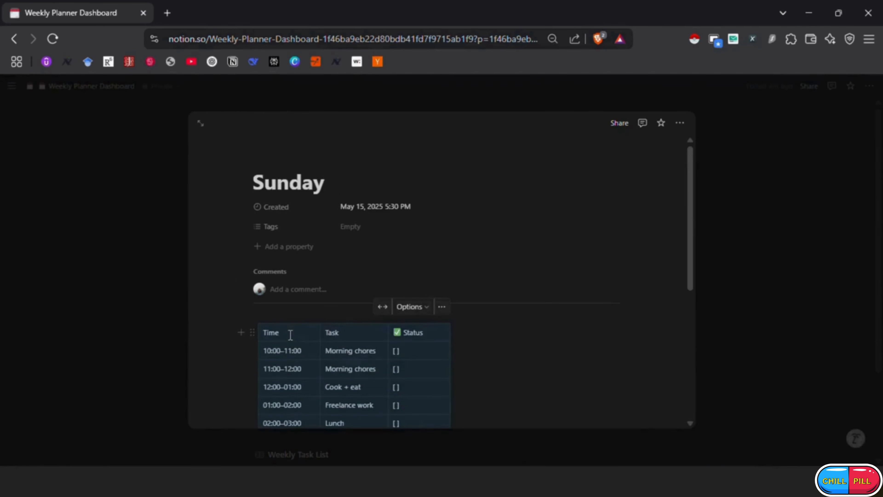
- Fit the pasted schedule table to the page width and look through its rows
{"action": "left_click", "coordinate": [441, 306]}
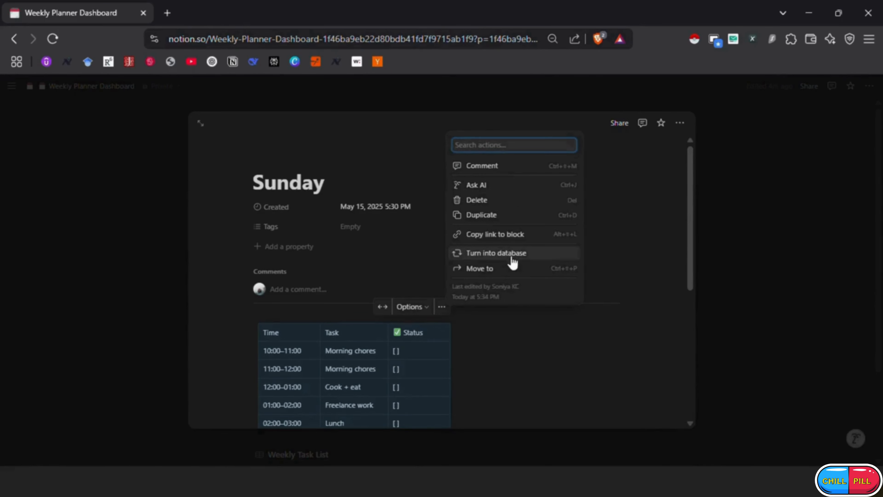
{"action": "left_click", "coordinate": [382, 307]}
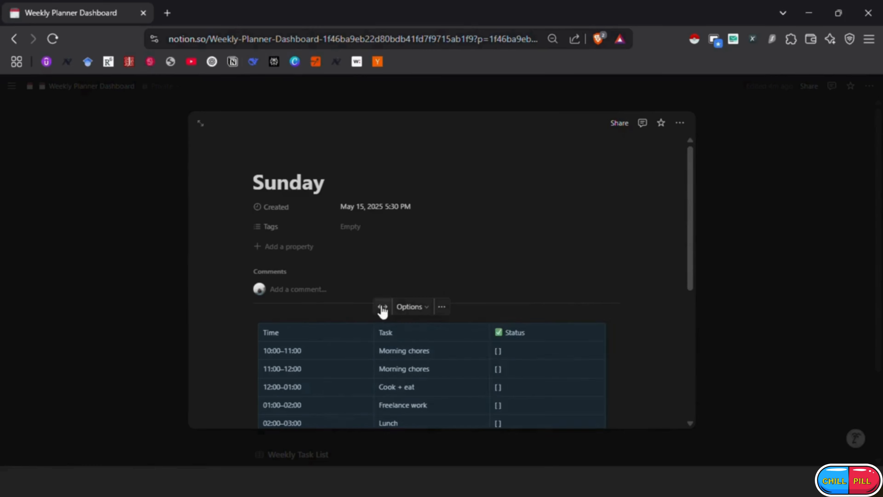
{"action": "left_click", "coordinate": [519, 294]}
{"action": "scroll", "coordinate": [519, 228], "scroll_direction": "down", "scroll_amount": 3}
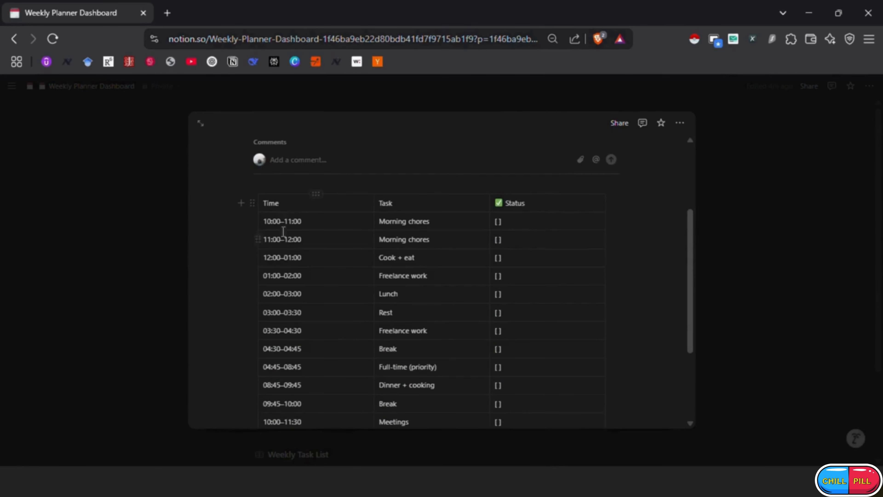
{"action": "scroll", "coordinate": [395, 316], "scroll_direction": "down", "scroll_amount": 3}
{"action": "scroll", "coordinate": [420, 358], "scroll_direction": "up", "scroll_amount": 7}
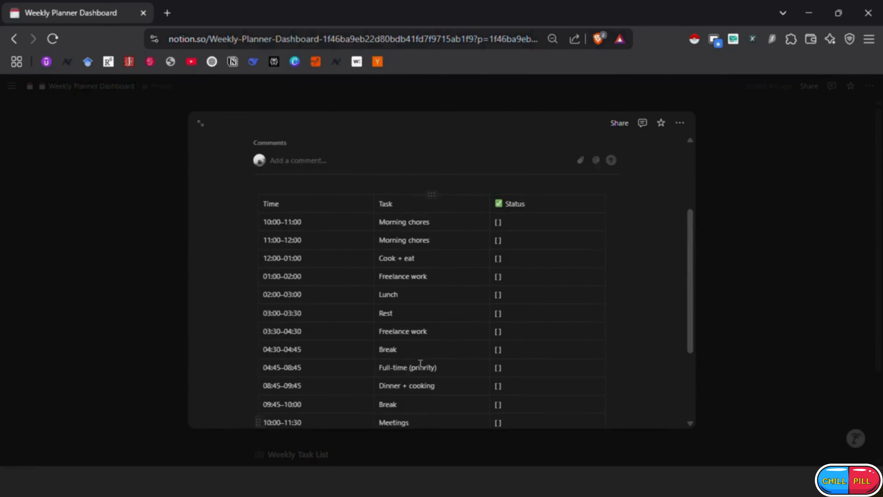
- Create the tags "Need to prioritise on project" and "less priority for seo" on the Sunday page
{"action": "left_click", "coordinate": [349, 226]}
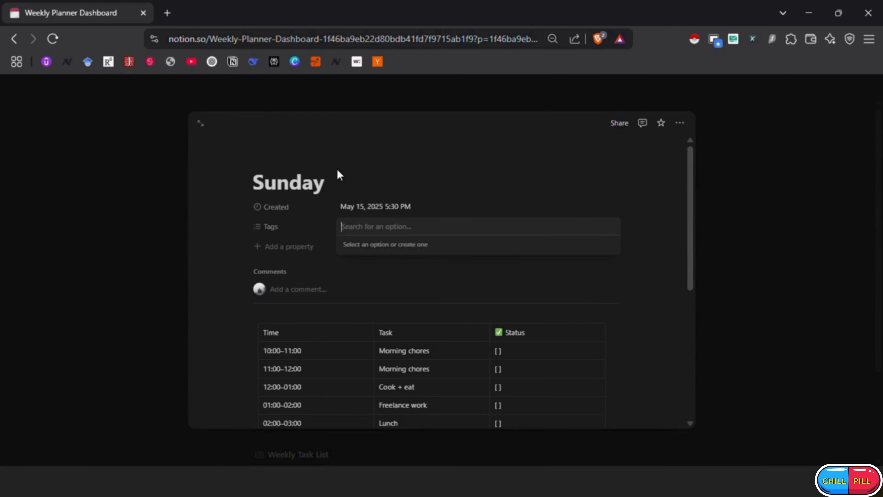
{"action": "type", "text": "Need to prio"}
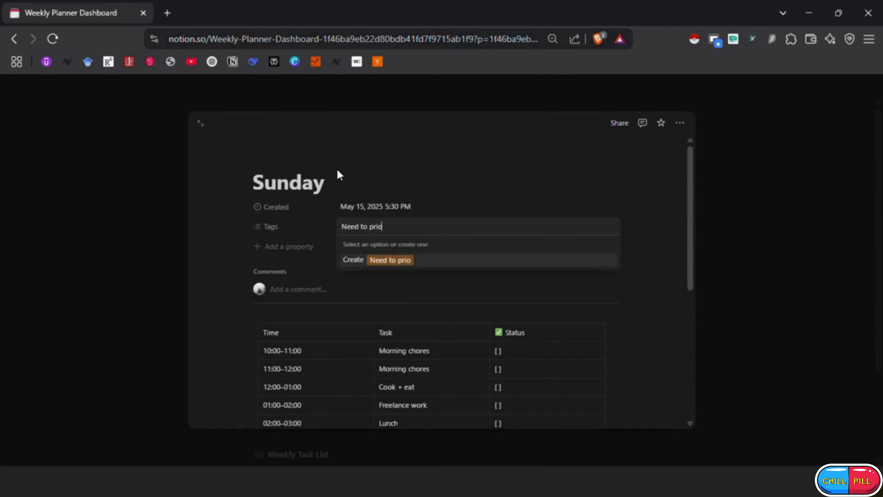
{"action": "type", "text": "ritise on pro"}
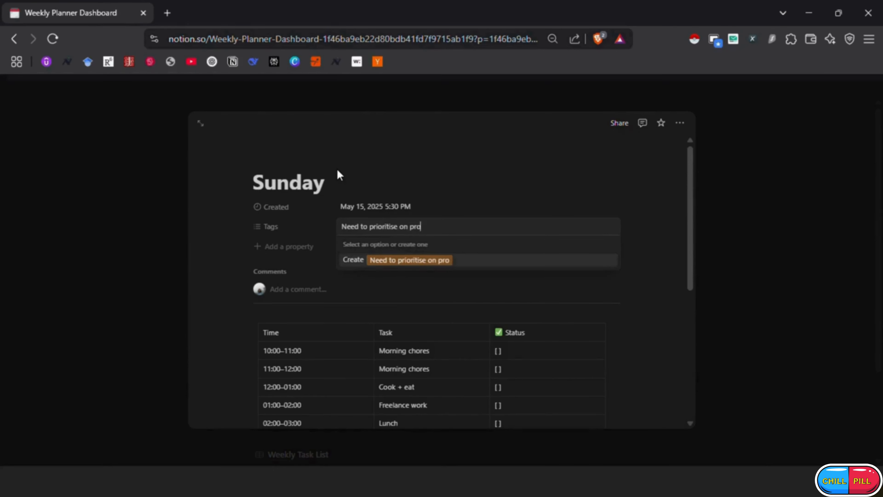
{"action": "type", "text": "ject"}
{"action": "key", "text": "Return"}
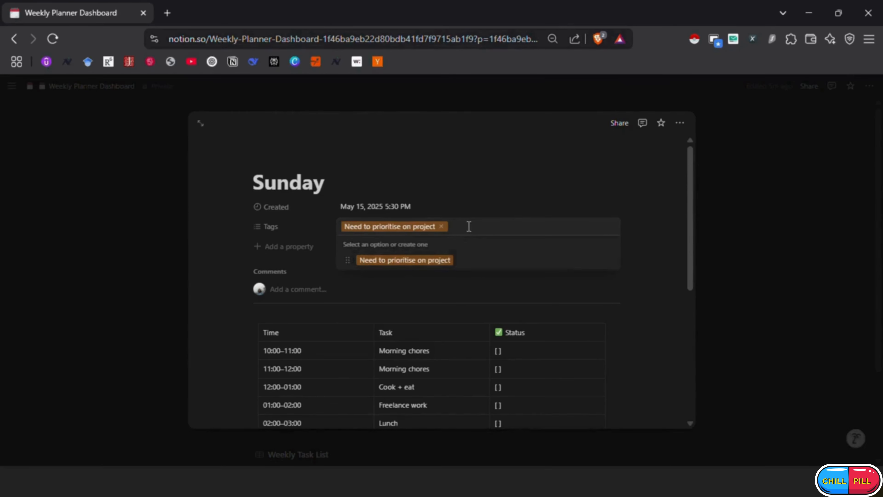
{"action": "type", "text": "less priority for seo"}
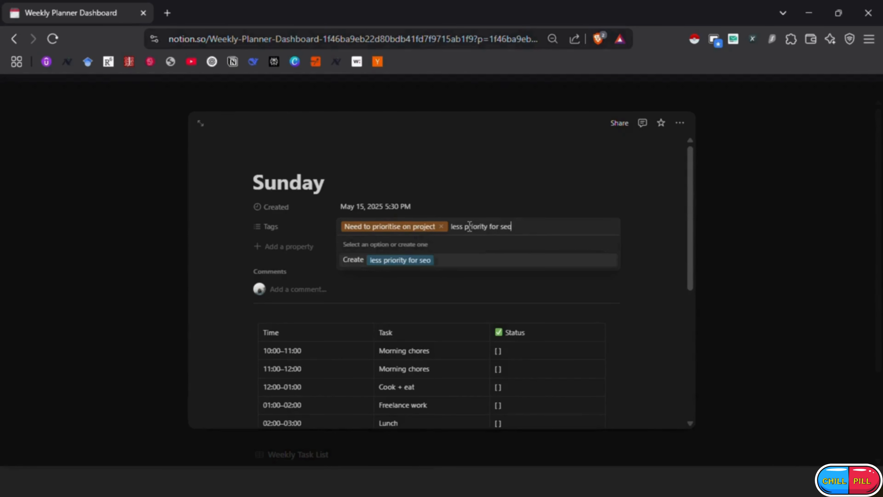
{"action": "key", "text": "Return"}
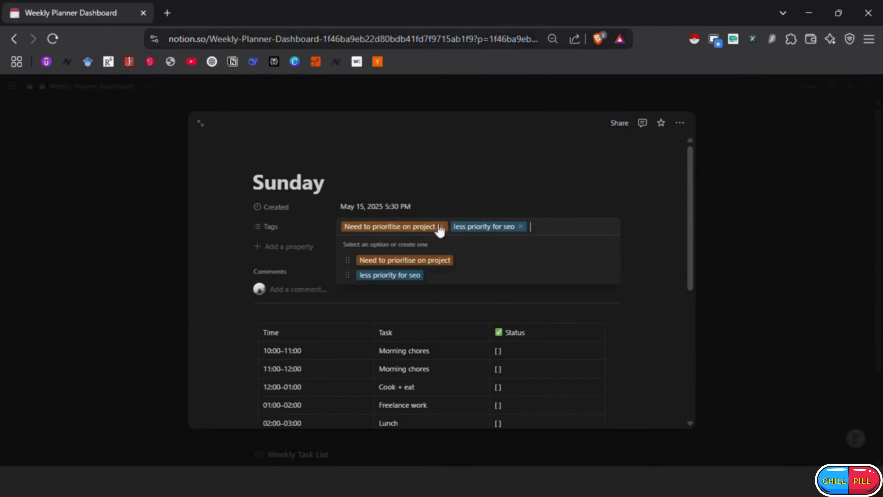
{"action": "left_click", "coordinate": [281, 155]}
{"action": "scroll", "coordinate": [451, 259], "scroll_direction": "down", "scroll_amount": 5}
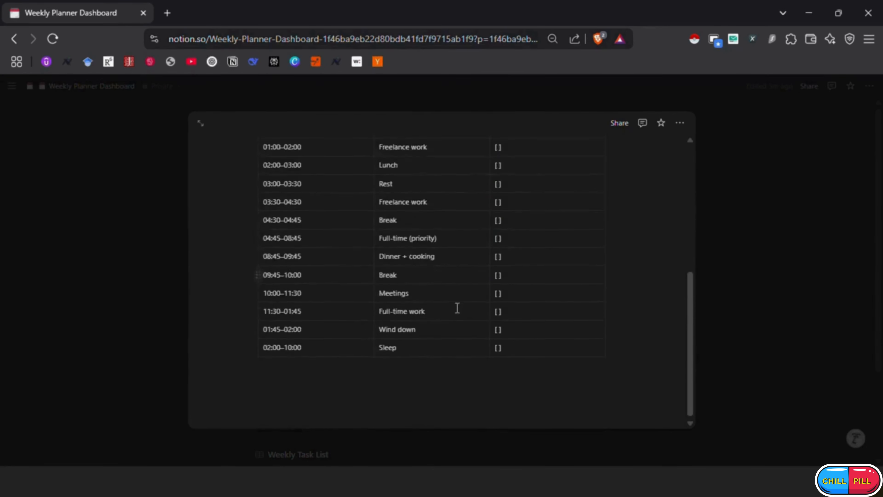
{"action": "scroll", "coordinate": [457, 308], "scroll_direction": "up", "scroll_amount": 5}
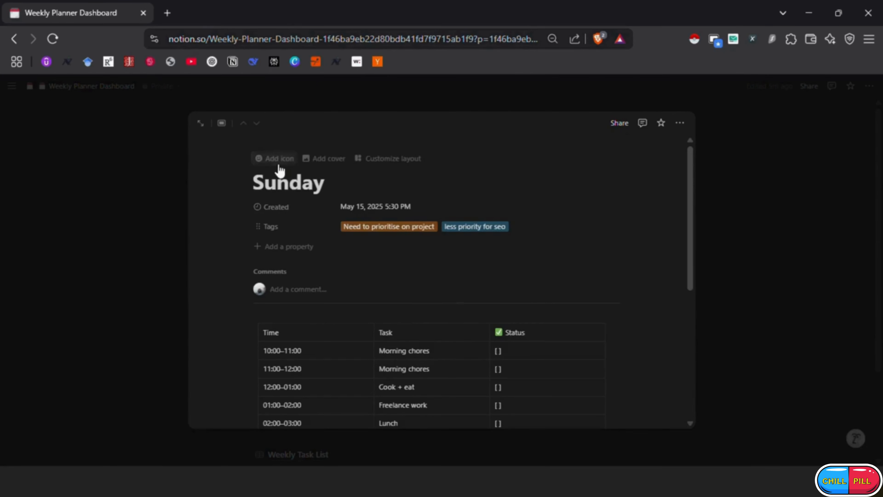
- Give the Sunday page a sun emoji icon, searching the emojis for "sun", and close the page
{"action": "left_click", "coordinate": [276, 158]}
{"action": "type", "text": "sund"}
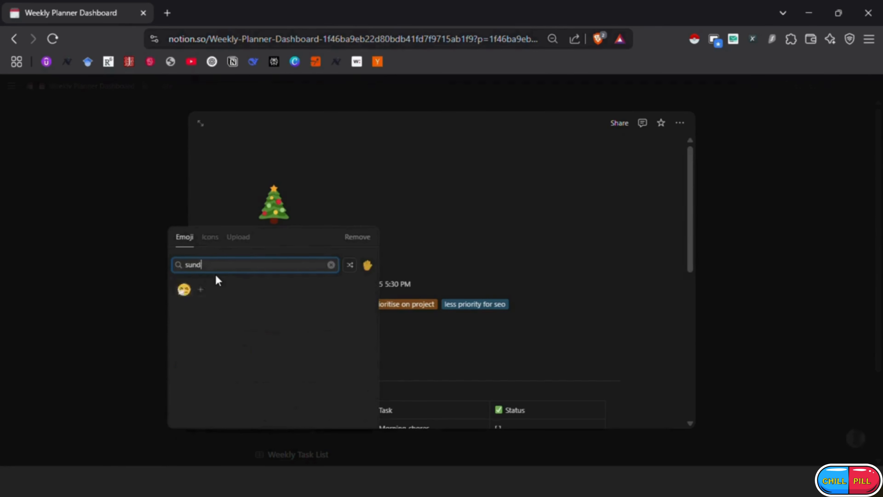
{"action": "key", "text": "BackSpace"}
{"action": "key", "text": "BackSpace"}
{"action": "key", "text": "BackSpace"}
{"action": "key", "text": "BackSpace"}
{"action": "key", "text": "BackSpace"}
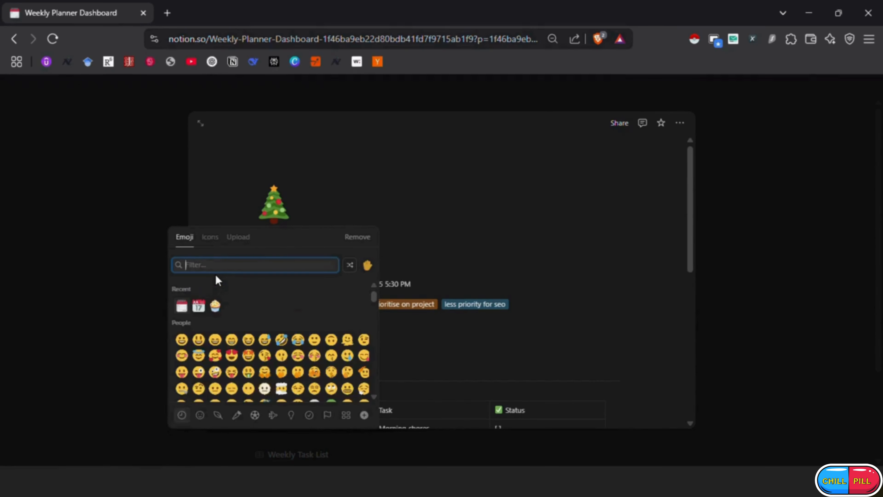
{"action": "type", "text": "sun"}
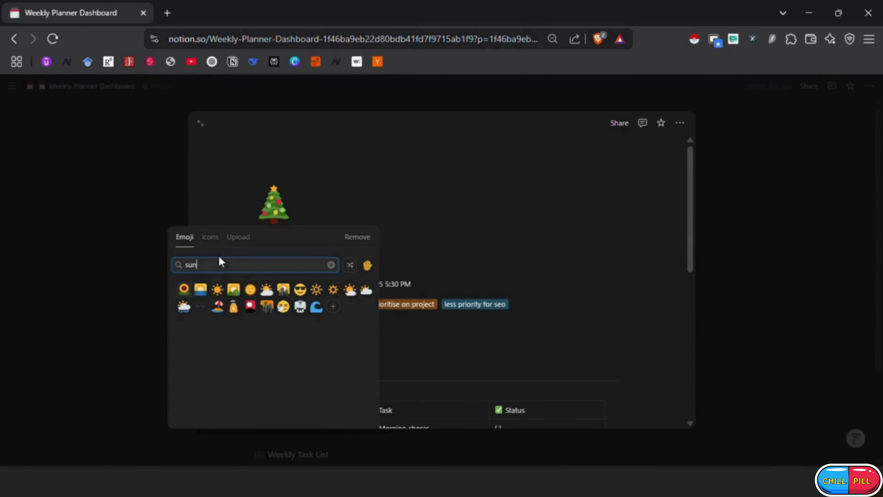
{"action": "left_click", "coordinate": [218, 291]}
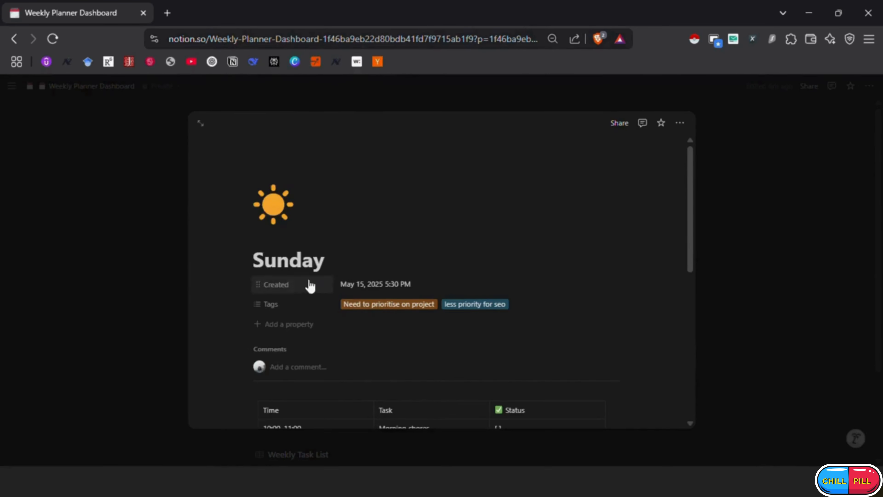
{"action": "left_click", "coordinate": [292, 244]}
{"action": "left_click", "coordinate": [775, 245]}
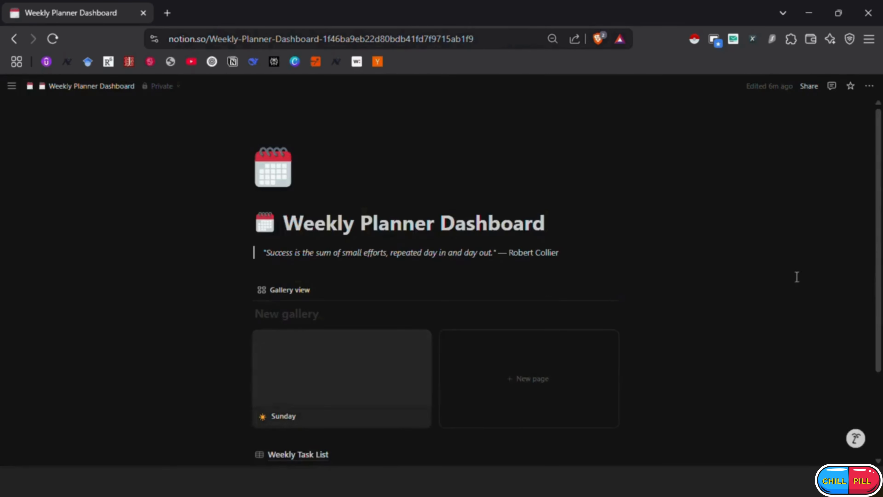
- Open the New gallery database as its own page and set its layout's card preview to Page cover
{"action": "left_click", "coordinate": [315, 384]}
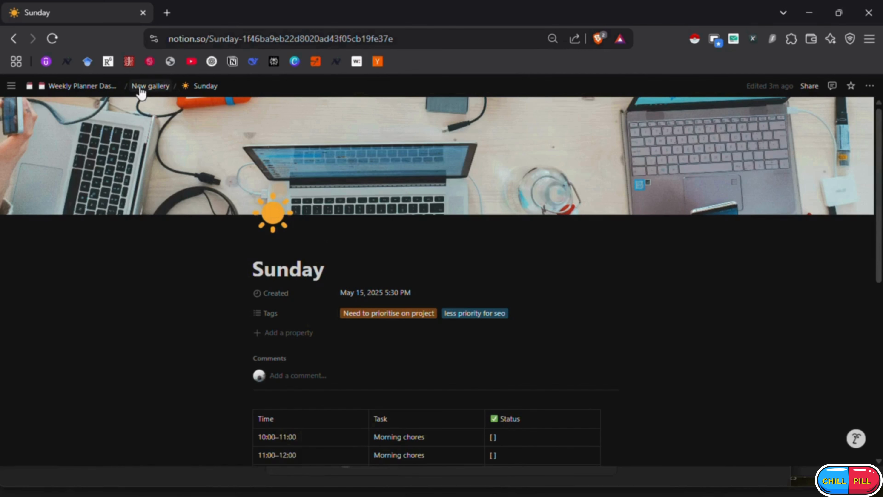
{"action": "left_click", "coordinate": [150, 86]}
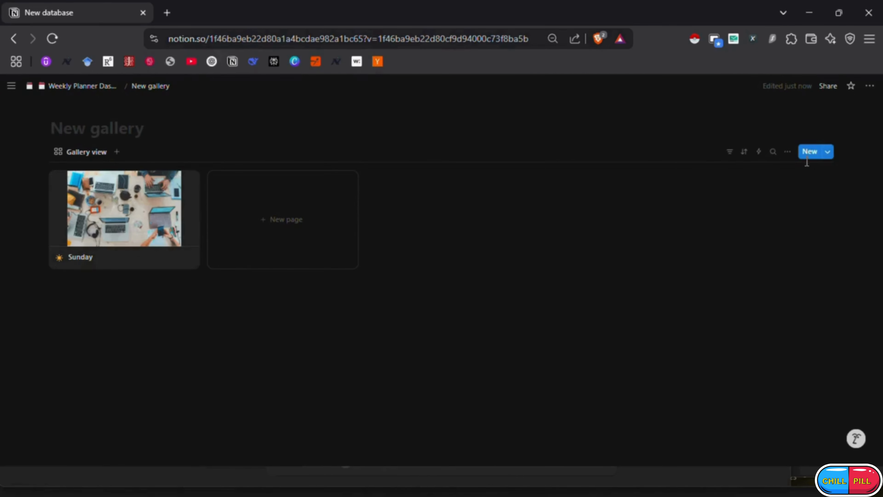
{"action": "left_click", "coordinate": [787, 151]}
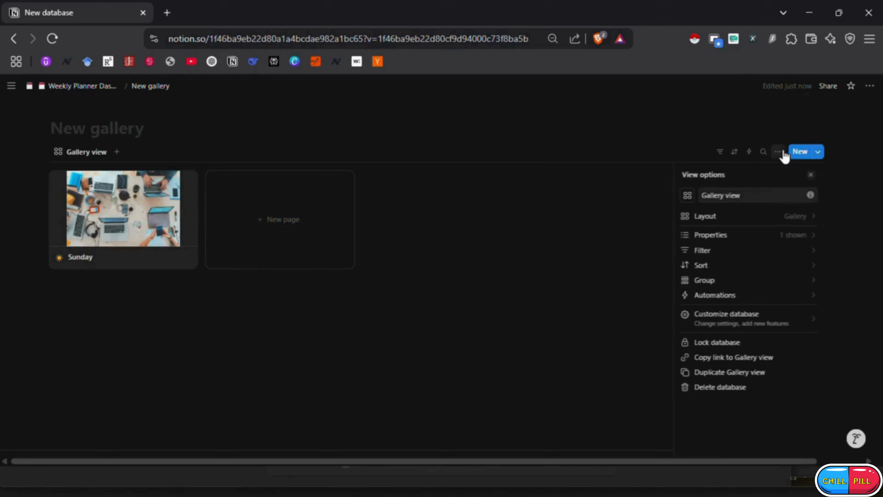
{"action": "left_click", "coordinate": [774, 219]}
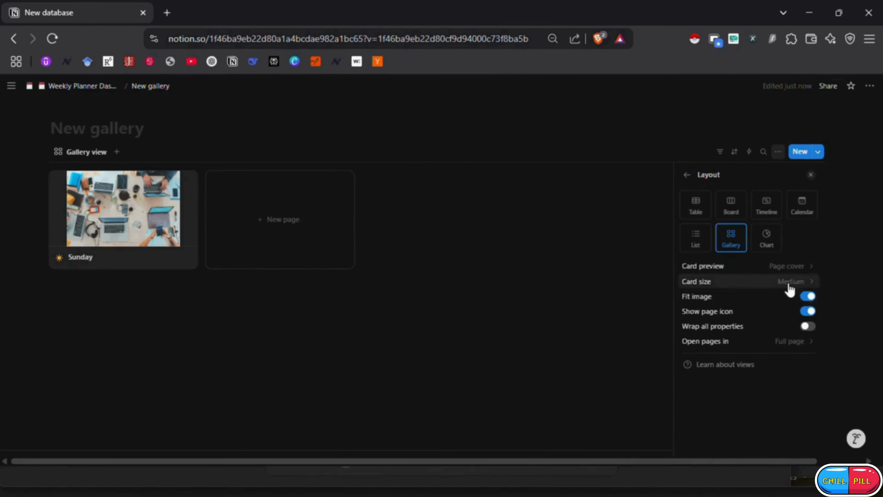
{"action": "left_click", "coordinate": [784, 271]}
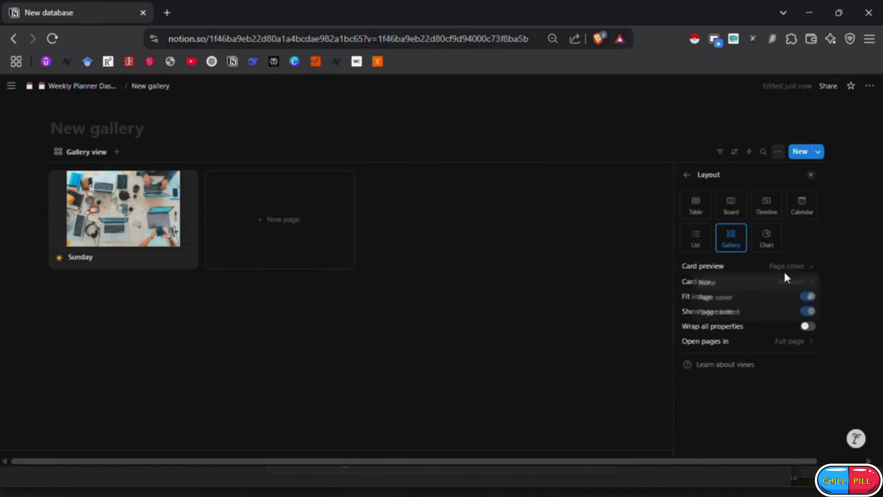
{"action": "left_click", "coordinate": [743, 299]}
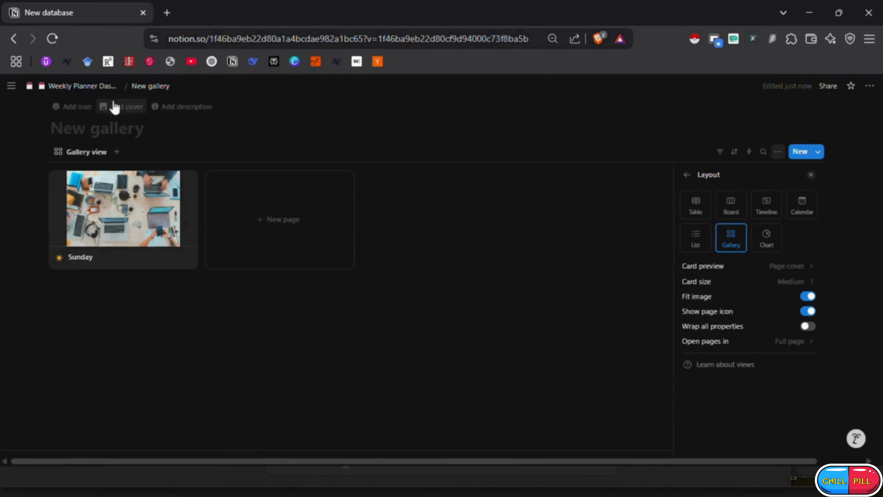
- Return to the Weekly Planner Dashboard and duplicate the Sunday card in the gallery
{"action": "left_click", "coordinate": [105, 87]}
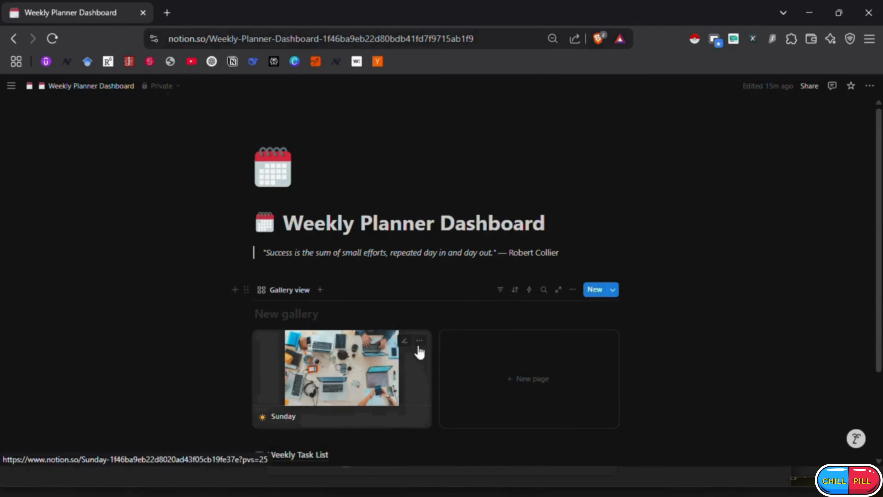
{"action": "left_click", "coordinate": [420, 341]}
{"action": "left_click", "coordinate": [481, 207]}
{"action": "scroll", "coordinate": [556, 216], "scroll_direction": "down", "scroll_amount": 4}
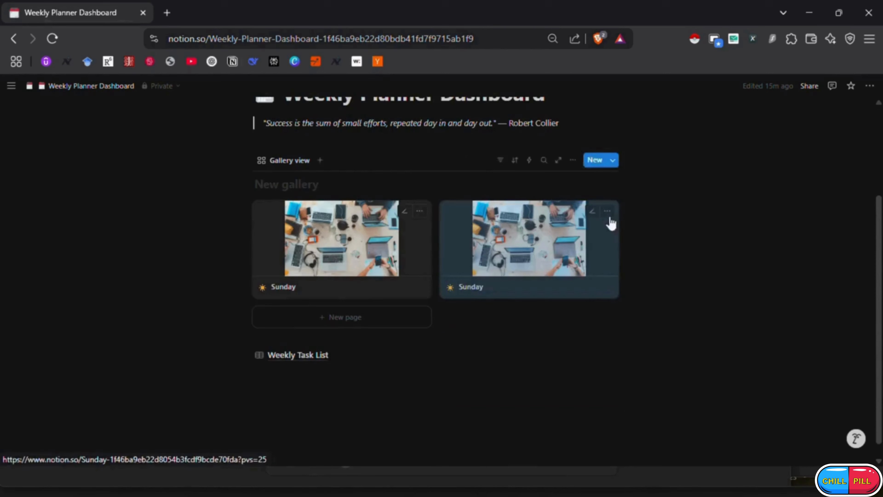
- Duplicate the second Sunday card repeatedly until the gallery holds seven Sunday cards
{"action": "left_click", "coordinate": [606, 211]}
{"action": "left_click", "coordinate": [626, 279]}
{"action": "left_click", "coordinate": [607, 211]}
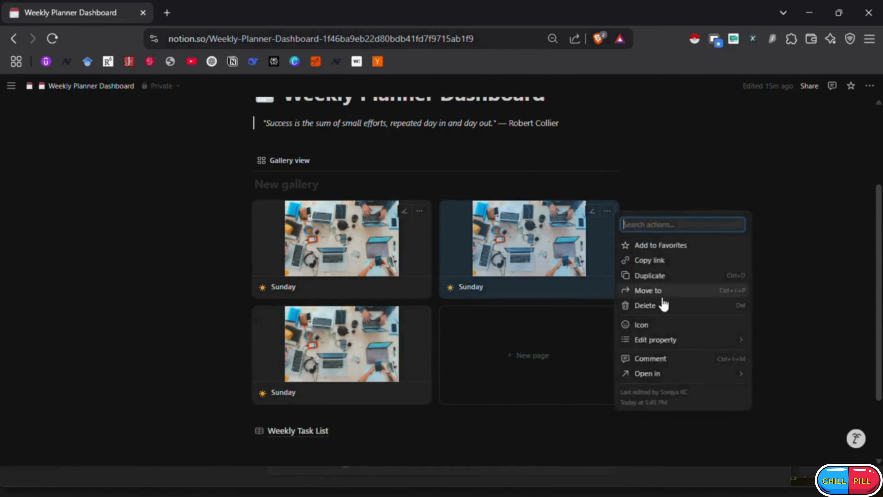
{"action": "left_click", "coordinate": [636, 275]}
{"action": "left_click", "coordinate": [606, 210]}
{"action": "left_click", "coordinate": [643, 270]}
{"action": "left_click", "coordinate": [607, 210]}
{"action": "left_click", "coordinate": [633, 275]}
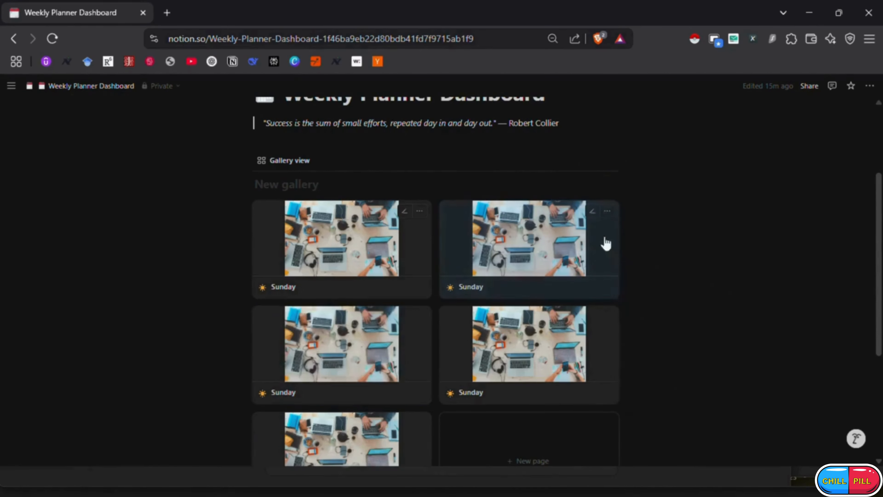
- Open the gallery database as its own page, rename its view "Daily Takss" and give it a checklist icon found with "task"
{"action": "left_click", "coordinate": [558, 161]}
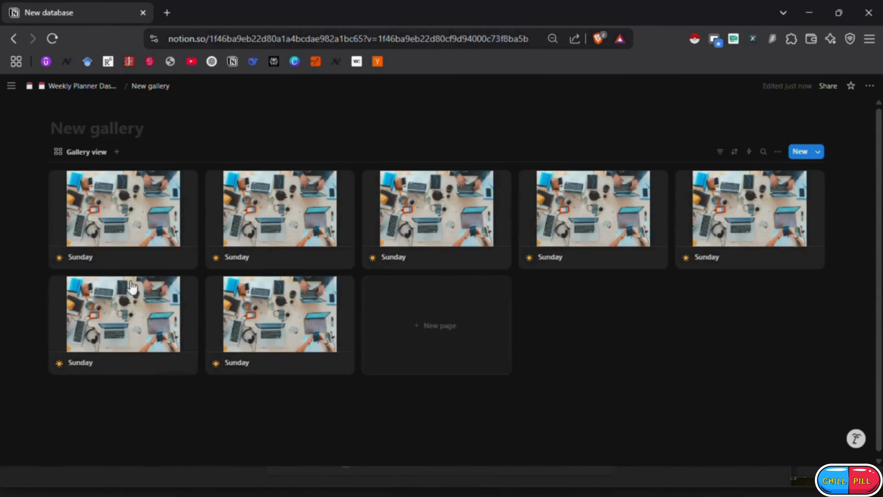
{"action": "left_click", "coordinate": [86, 152]}
{"action": "type", "text": "Daily Takss"}
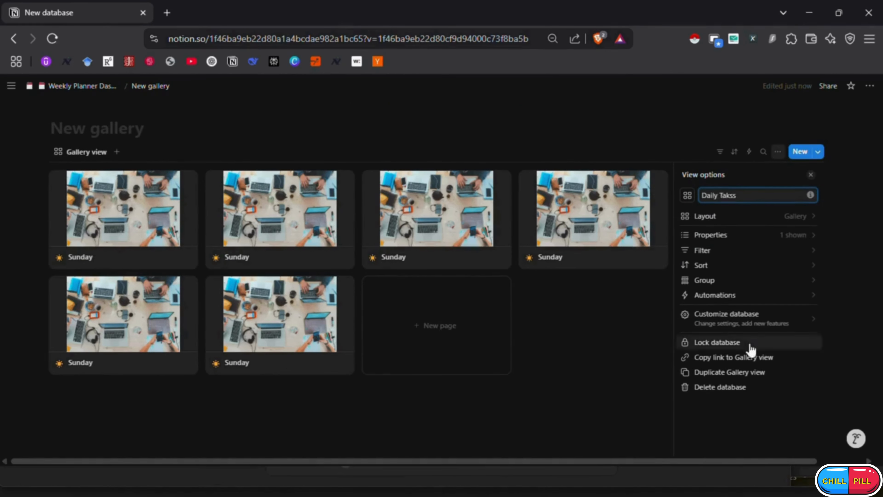
{"action": "key", "text": "Return"}
{"action": "left_click", "coordinate": [687, 196]}
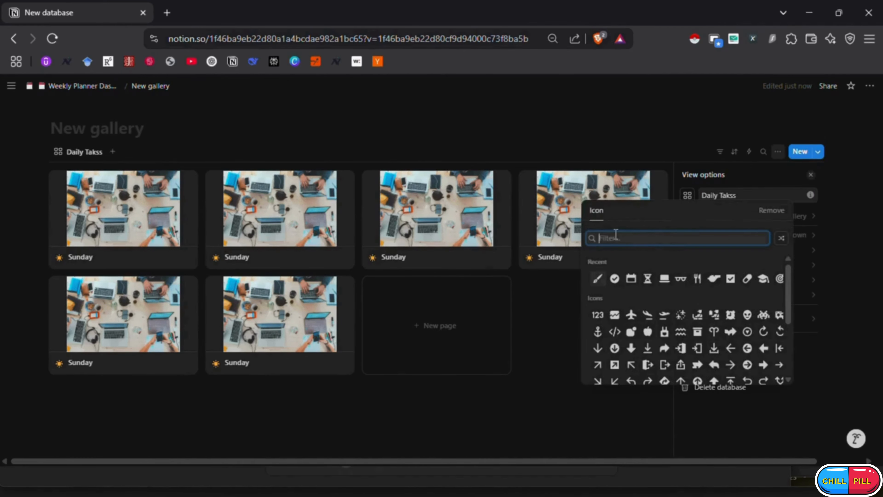
{"action": "type", "text": "task"}
{"action": "left_click", "coordinate": [630, 263]}
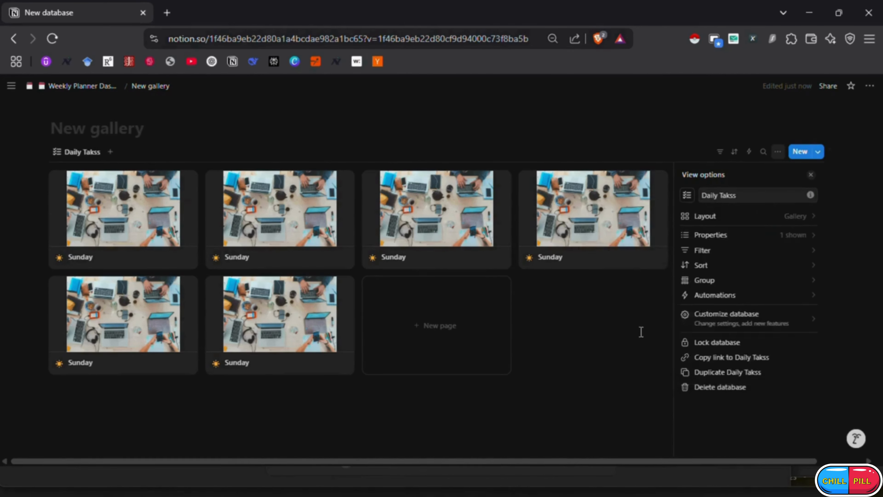
{"action": "left_click", "coordinate": [640, 332]}
- Open the second Sunday card, rename the page Monday and replace its sun icon with a random emoji
{"action": "left_click", "coordinate": [279, 248]}
{"action": "double_click", "coordinate": [281, 269]}
{"action": "type", "text": "Monday"}
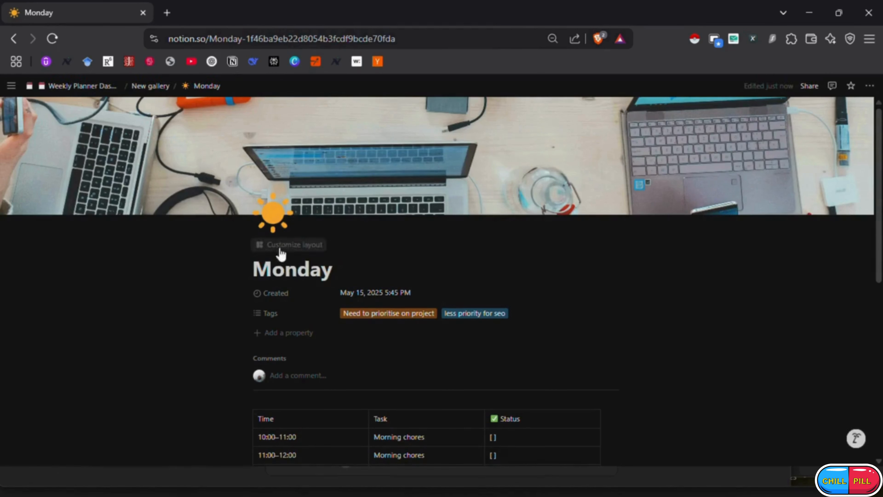
{"action": "left_click", "coordinate": [273, 214]}
{"action": "type", "text": "happ"}
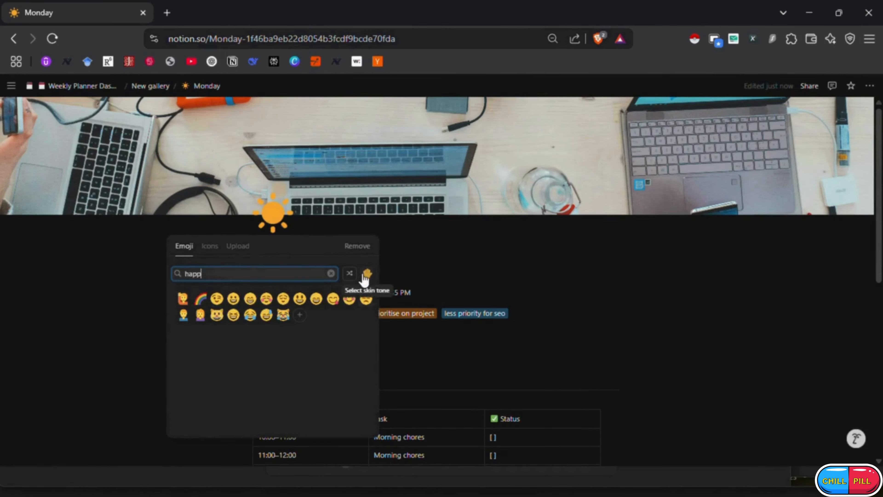
{"action": "left_click", "coordinate": [350, 275]}
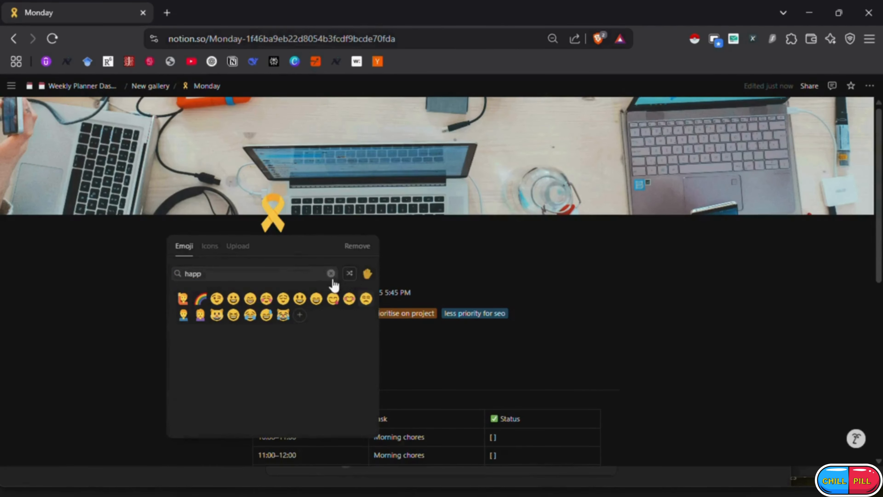
{"action": "key", "text": "Escape"}
- Set the Monday page's cover to Unsplash's dark desk photo with coffee and laptop, searching "work", and return to the gallery
{"action": "left_click", "coordinate": [556, 111]}
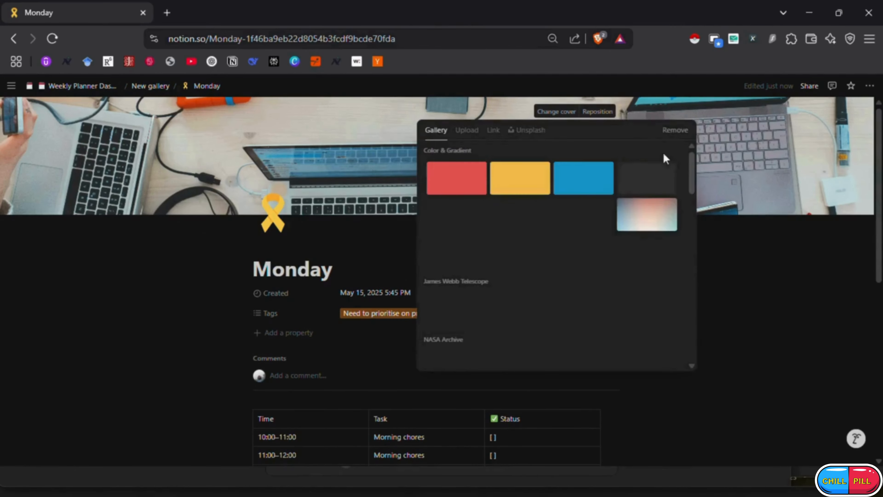
{"action": "left_click", "coordinate": [517, 132]}
{"action": "type", "text": "work"}
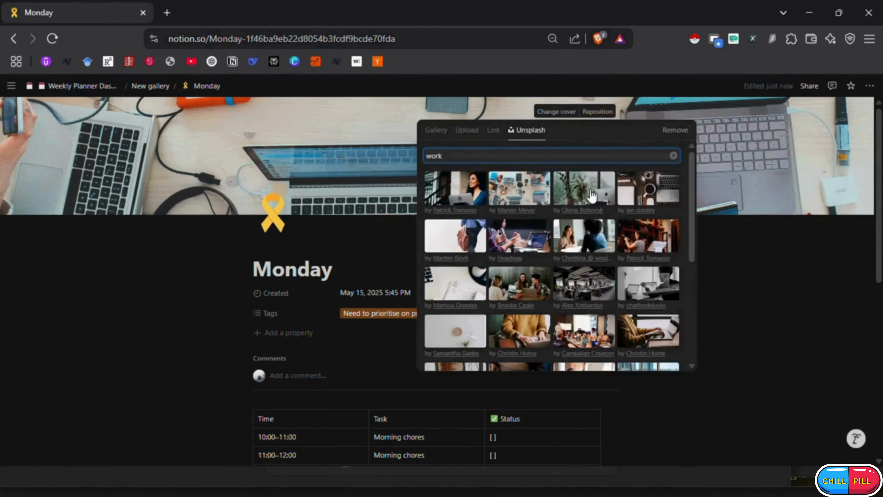
{"action": "left_click", "coordinate": [648, 188]}
{"action": "left_click", "coordinate": [150, 86]}
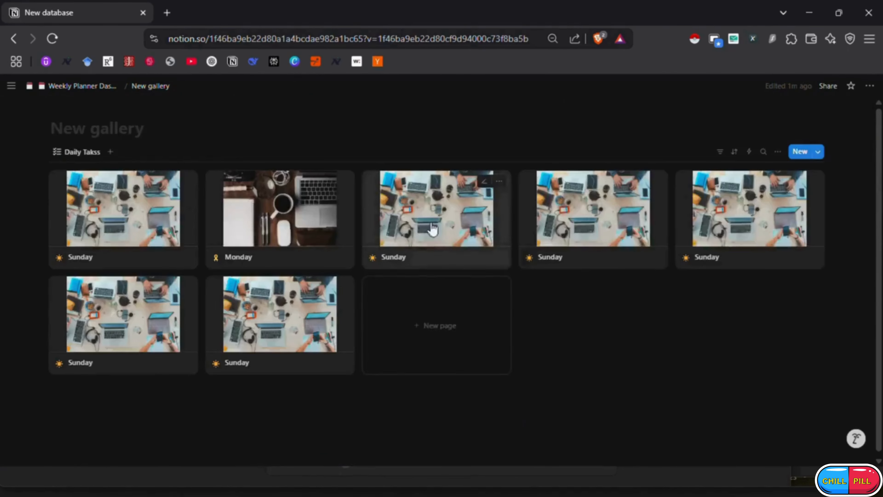
- Open the third card in the gallery and replace the page's sun icon with a random emoji
{"action": "left_click", "coordinate": [432, 229]}
{"action": "left_click", "coordinate": [273, 212]}
{"action": "left_click", "coordinate": [351, 275]}
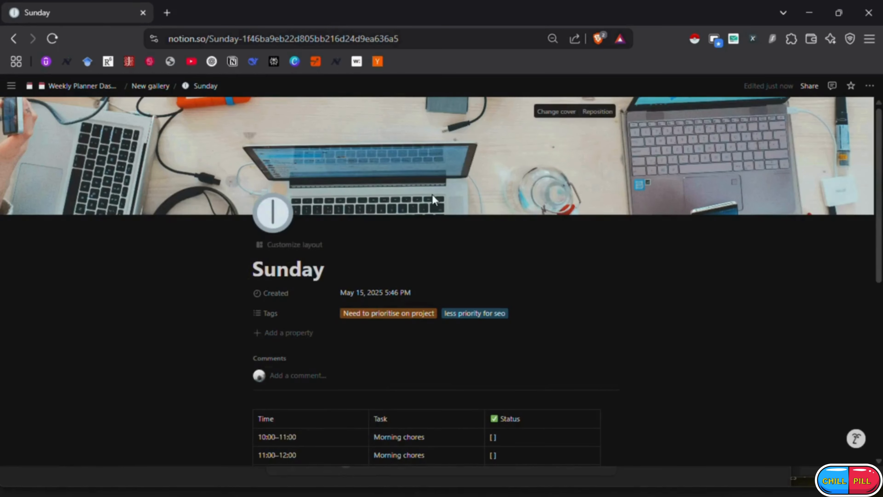
- Set this page's cover to Unsplash's yellow desk photo with a white keyboard, searching "work", and return to the gallery
{"action": "left_click", "coordinate": [557, 110]}
{"action": "left_click", "coordinate": [526, 129]}
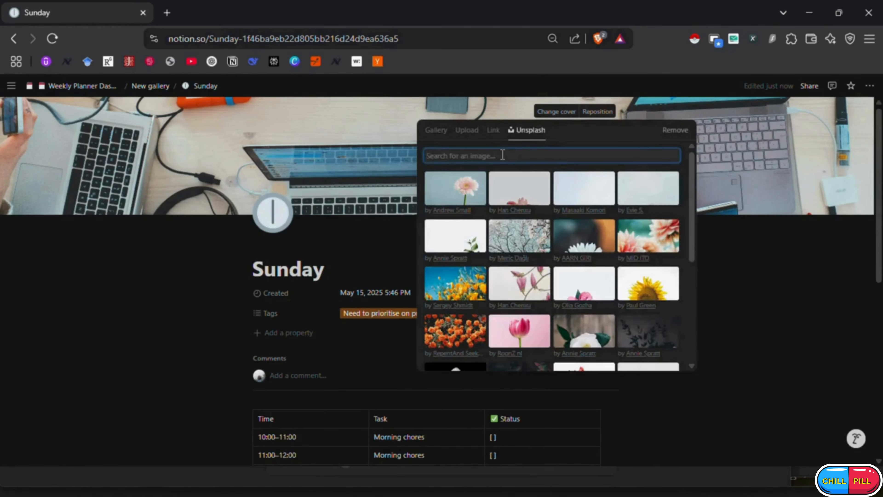
{"action": "type", "text": "work"}
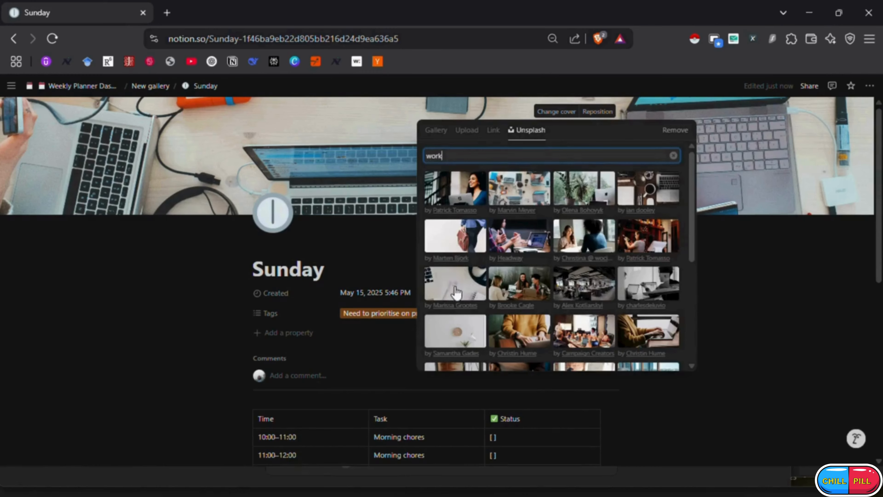
{"action": "scroll", "coordinate": [641, 266], "scroll_direction": "down", "scroll_amount": 3}
{"action": "left_click", "coordinate": [520, 297]}
{"action": "left_click", "coordinate": [156, 85]}
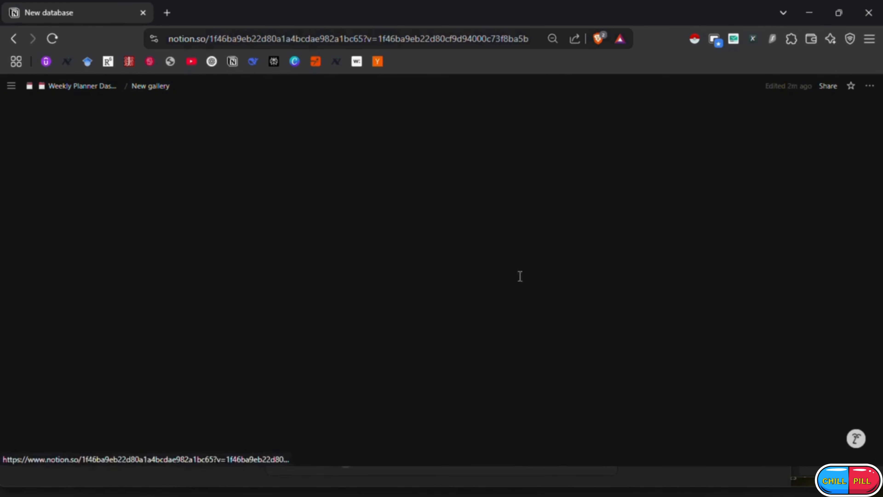
- Reopen the third card with the keyboard cover, rename the page Tuesday and return to the gallery
{"action": "left_click", "coordinate": [437, 209]}
{"action": "double_click", "coordinate": [292, 268]}
{"action": "type", "text": "Tuesday"}
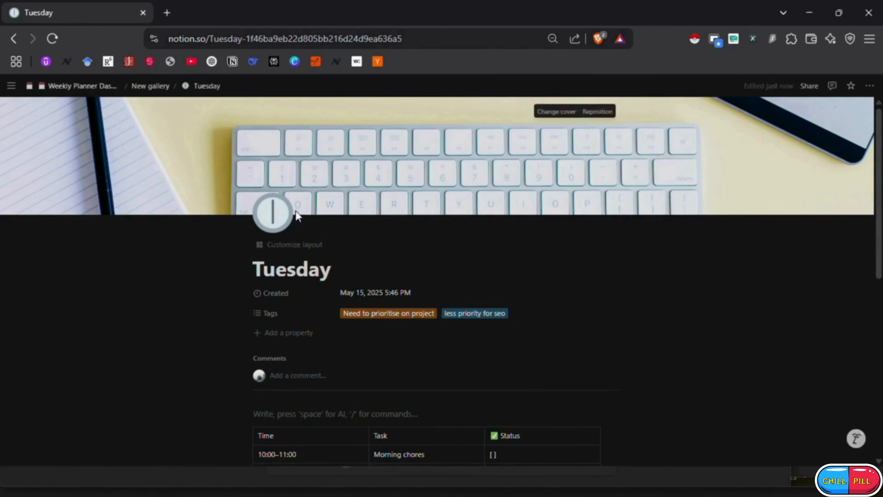
{"action": "left_click", "coordinate": [150, 86]}
- Open the fourth card, still named Sunday, and rename the page Wednesday
{"action": "left_click", "coordinate": [326, 306]}
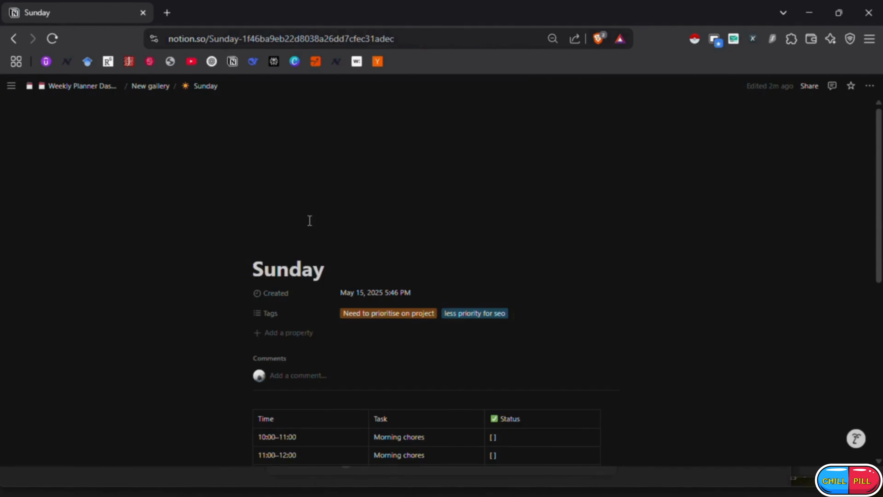
{"action": "double_click", "coordinate": [289, 270]}
{"action": "type", "text": "Wednesday"}
- Shuffle random emojis for the Wednesday page's icon until the sparkles emoji is set
{"action": "left_click", "coordinate": [273, 213]}
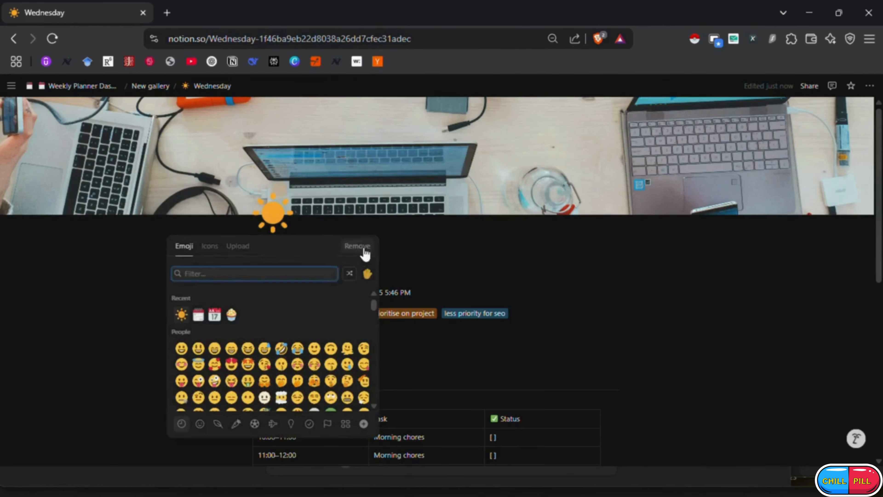
{"action": "left_click", "coordinate": [351, 273]}
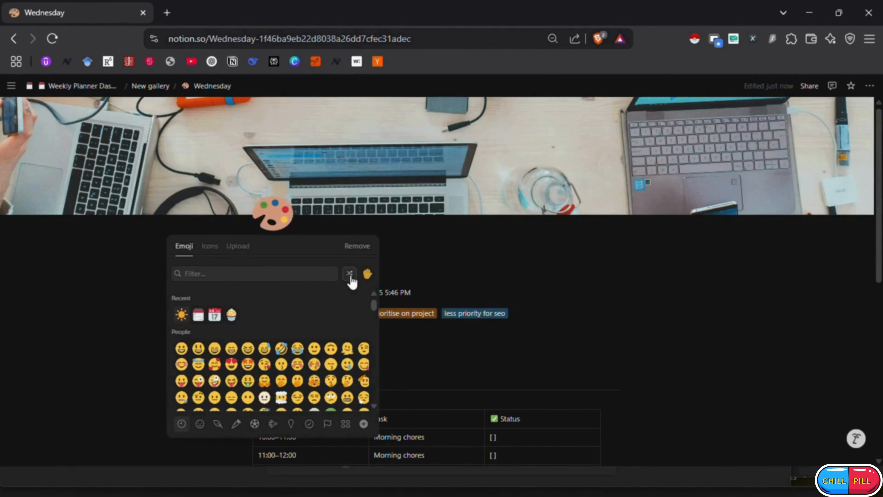
{"action": "left_click", "coordinate": [351, 277]}
{"action": "left_click", "coordinate": [351, 278]}
{"action": "left_click", "coordinate": [352, 278]}
{"action": "left_click", "coordinate": [353, 280]}
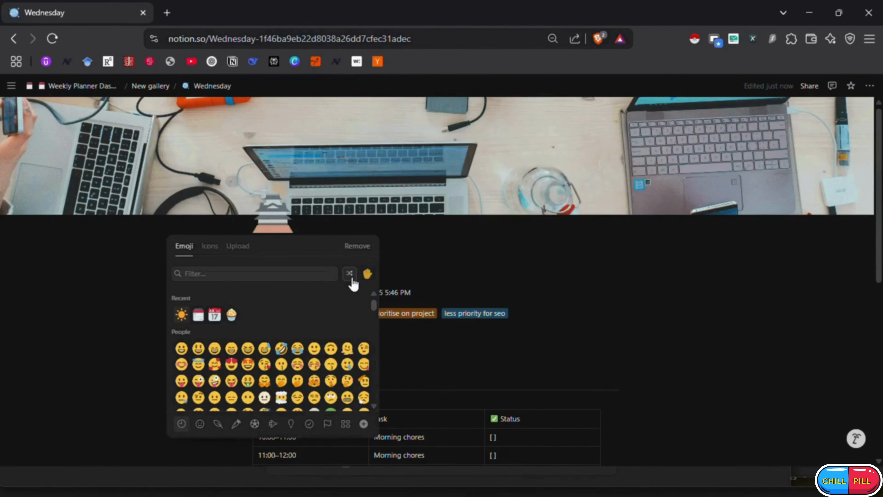
{"action": "left_click", "coordinate": [350, 283]}
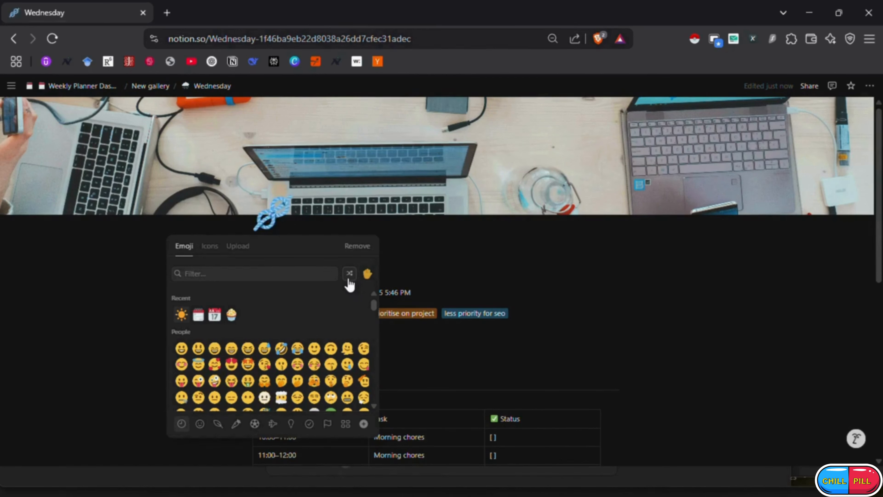
{"action": "left_click", "coordinate": [553, 138]}
- Try an Unsplash photo found with "wfh" as the Wednesday page's cover, check it in the gallery and reopen the page
{"action": "left_click", "coordinate": [556, 111]}
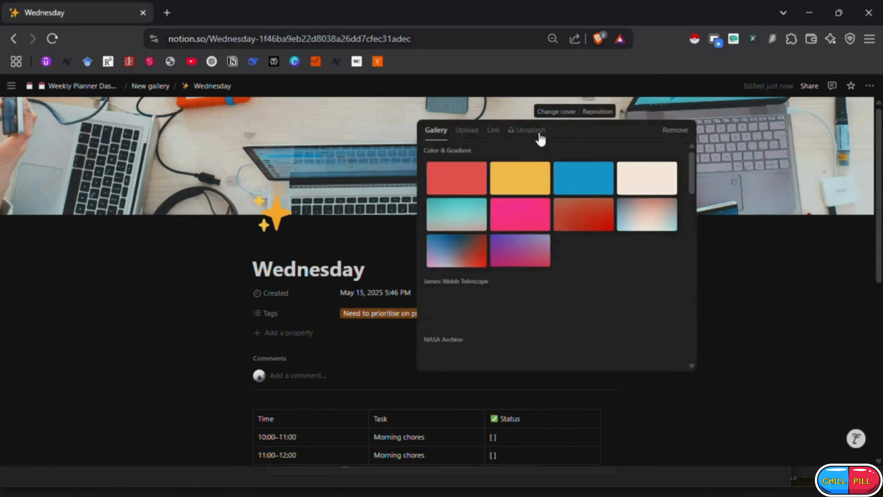
{"action": "left_click", "coordinate": [528, 131]}
{"action": "type", "text": "wfh"}
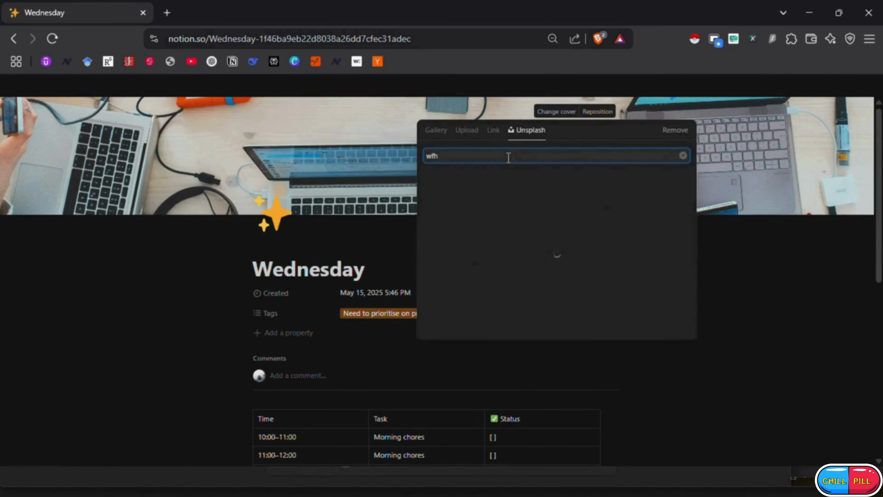
{"action": "left_click", "coordinate": [584, 236]}
{"action": "left_click", "coordinate": [152, 87]}
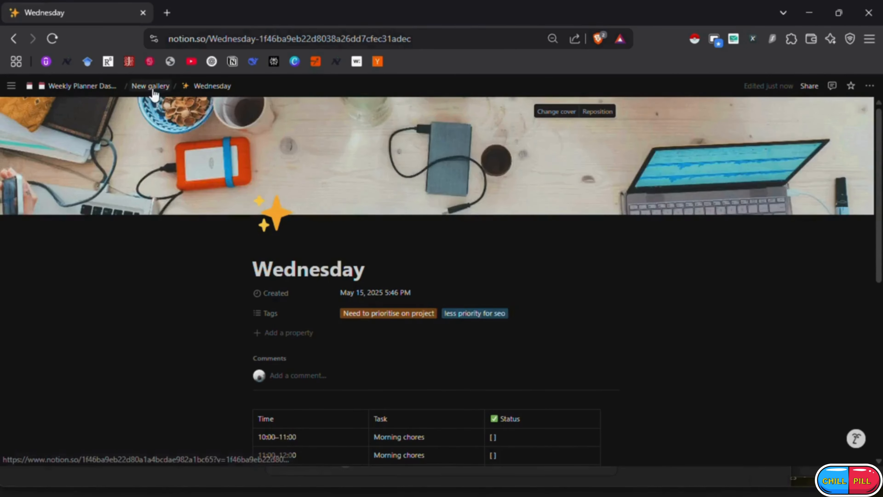
{"action": "left_click", "coordinate": [152, 87]}
{"action": "left_click", "coordinate": [623, 204]}
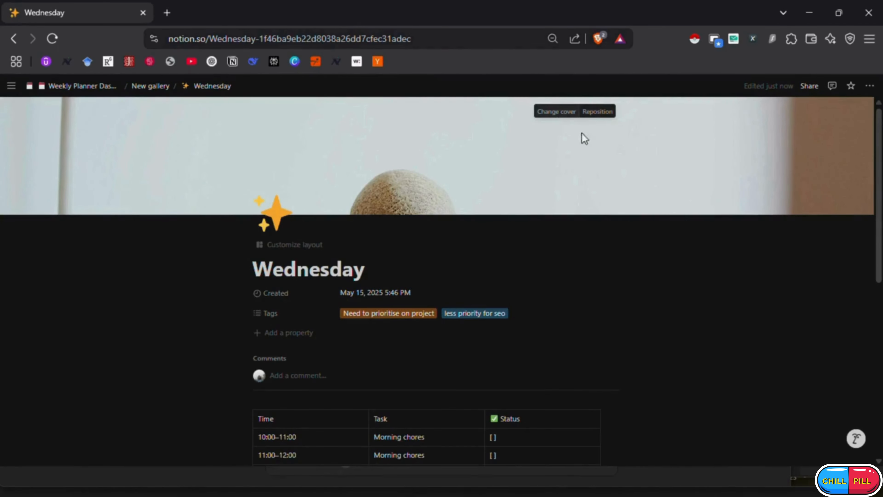
- Set the Wednesday page's cover to Unsplash's photo of hands sketching on paper, searching "work", and return to the gallery
{"action": "left_click", "coordinate": [565, 111]}
{"action": "left_click", "coordinate": [527, 130]}
{"action": "type", "text": "work"}
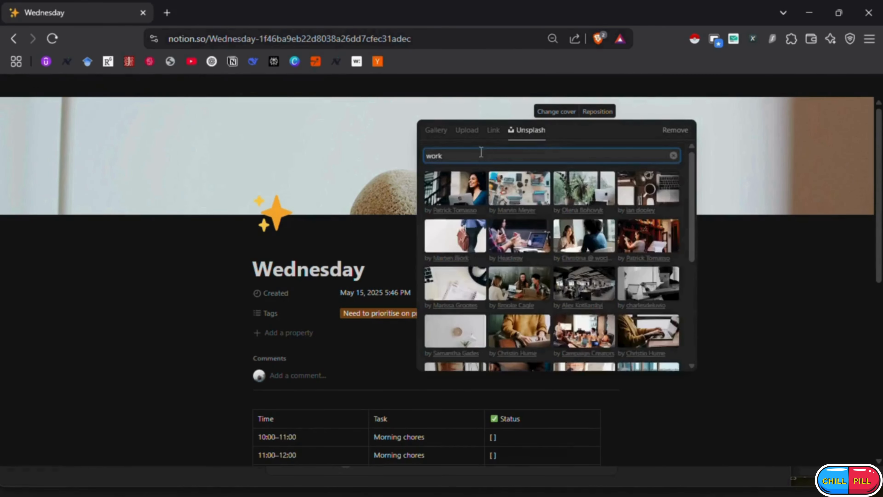
{"action": "scroll", "coordinate": [544, 355], "scroll_direction": "down", "scroll_amount": 5}
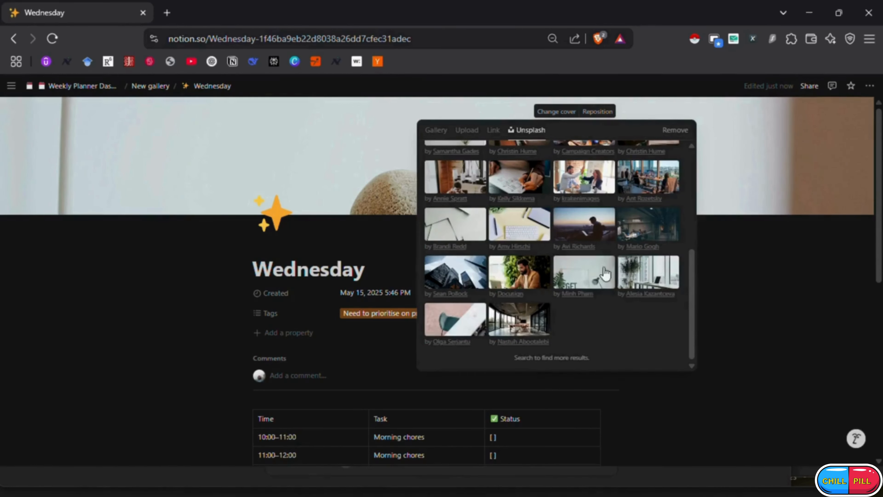
{"action": "scroll", "coordinate": [529, 240], "scroll_direction": "up", "scroll_amount": 2}
{"action": "left_click", "coordinate": [520, 255]}
{"action": "left_click", "coordinate": [163, 87]}
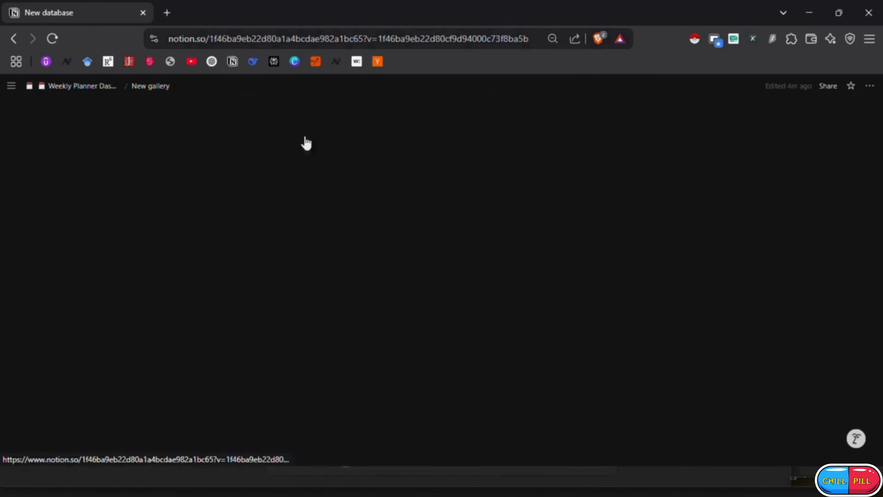
- Open the fifth card, still named Sunday, and rename the page Thursday
{"action": "left_click", "coordinate": [301, 275]}
{"action": "double_click", "coordinate": [301, 275]}
{"action": "type", "text": "Thursday"}
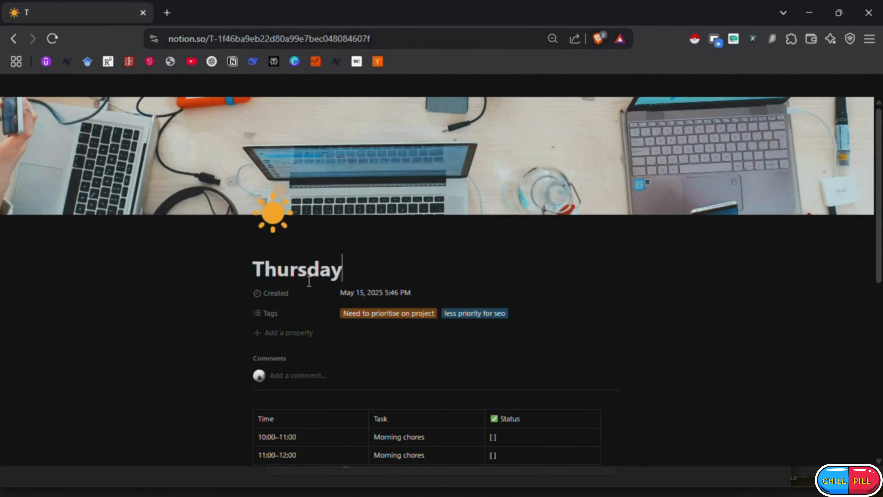
- Shuffle random emojis for the Thursday page's icon until the red heart is set
{"action": "left_click", "coordinate": [275, 217]}
{"action": "left_click", "coordinate": [349, 275]}
{"action": "left_click", "coordinate": [349, 274]}
{"action": "left_click", "coordinate": [350, 275]}
{"action": "left_click", "coordinate": [350, 274]}
{"action": "left_click", "coordinate": [349, 275]}
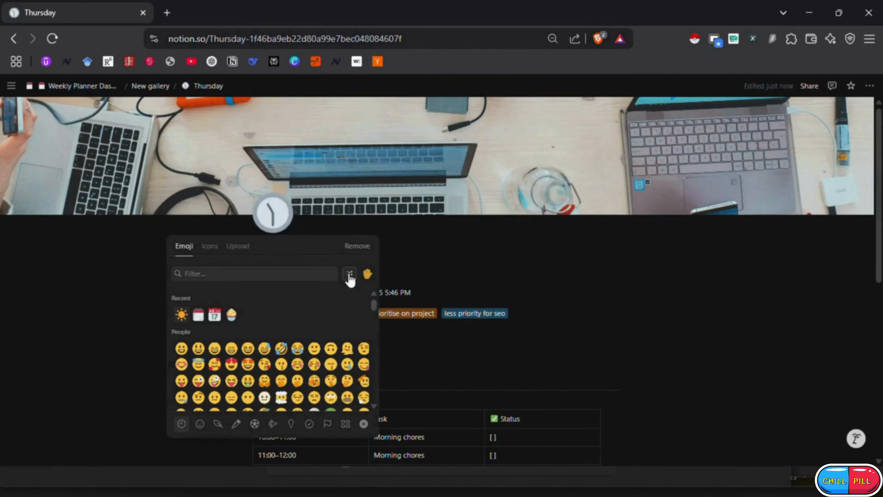
{"action": "left_click", "coordinate": [350, 275]}
{"action": "left_click", "coordinate": [349, 275]}
{"action": "left_click", "coordinate": [481, 153]}
- Set the Thursday page's cover to an Unsplash photo of a laptop on a white table and return to the gallery
{"action": "left_click", "coordinate": [556, 112]}
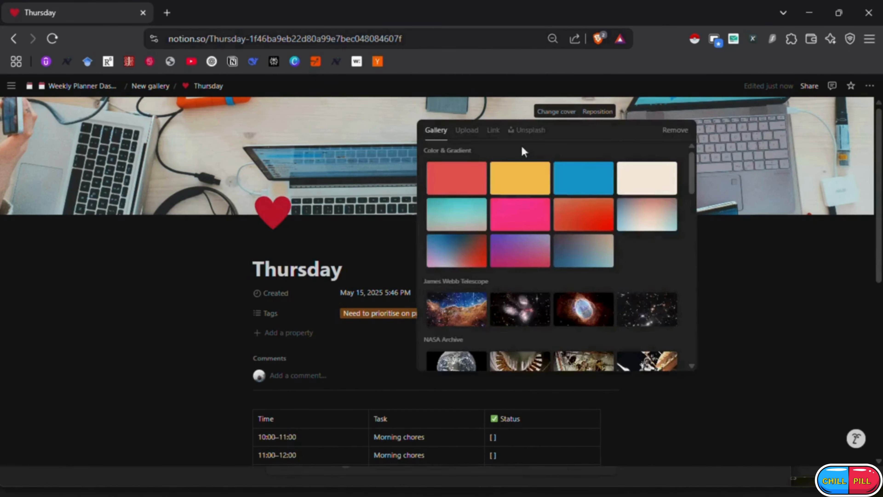
{"action": "type", "text": "Ipa"}
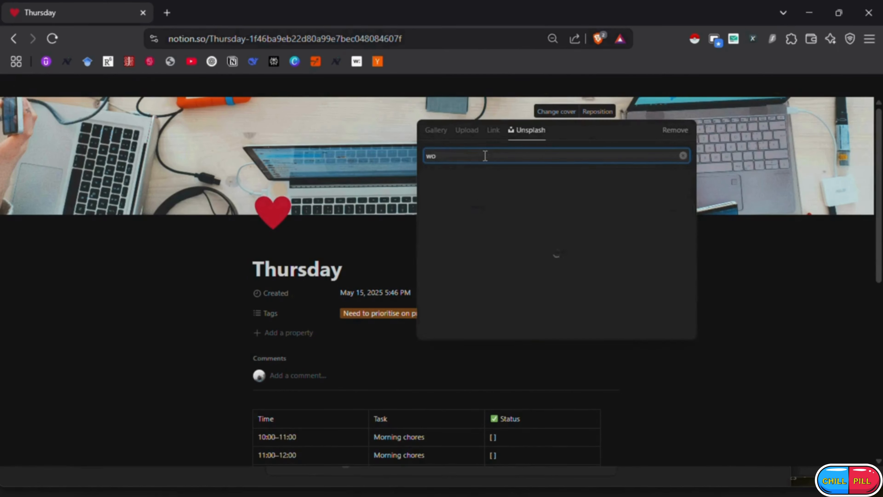
{"action": "type", "text": "top"}
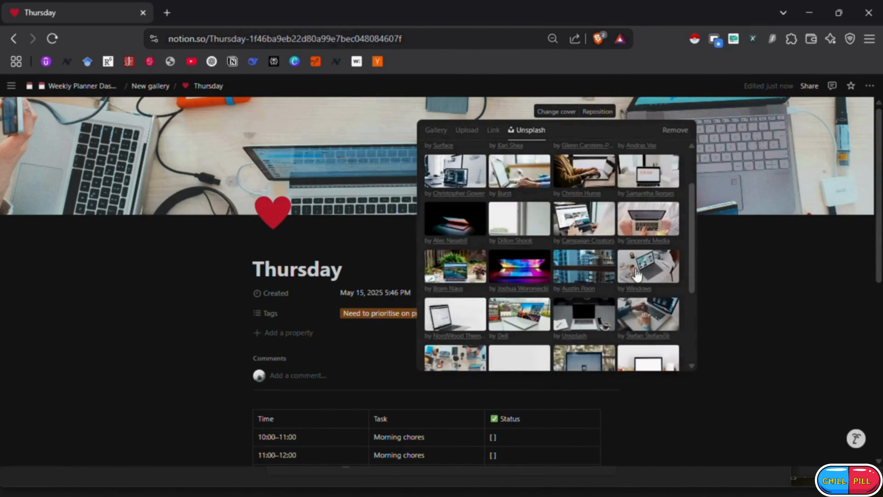
{"action": "left_click", "coordinate": [637, 275]}
{"action": "left_click", "coordinate": [150, 87]}
- Open the sixth card, still named Sunday, and rename the page Friday
{"action": "left_click", "coordinate": [135, 348]}
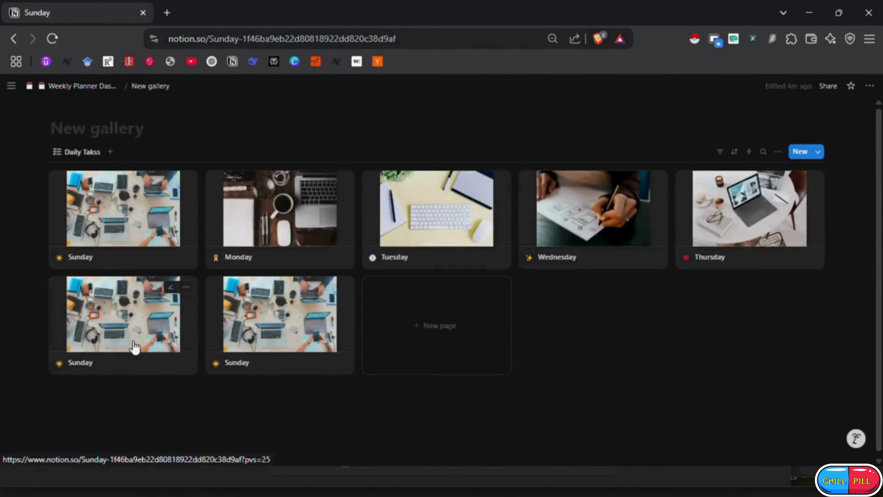
{"action": "double_click", "coordinate": [277, 273]}
{"action": "type", "text": "Friday"}
- Shuffle random emojis for the Friday page's icon until the crescent moon with a face is set
{"action": "left_click", "coordinate": [273, 213]}
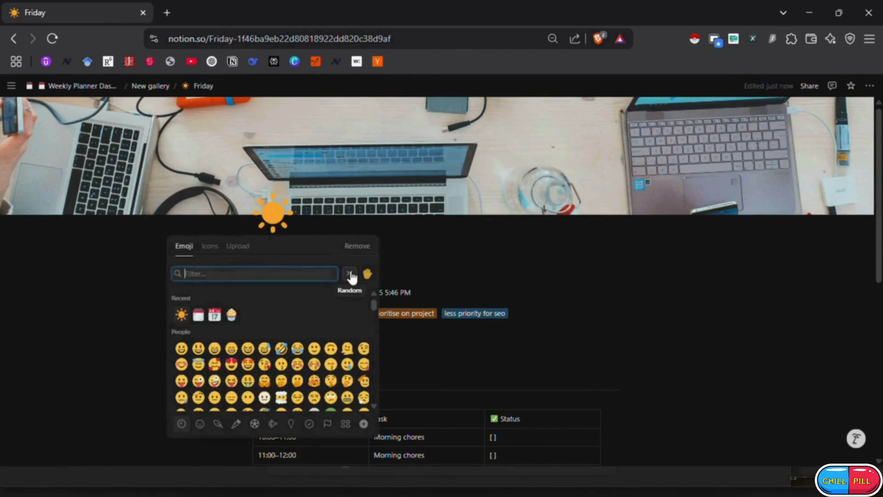
{"action": "left_click", "coordinate": [350, 273]}
{"action": "left_click", "coordinate": [350, 274]}
{"action": "left_click", "coordinate": [350, 273]}
{"action": "left_click", "coordinate": [349, 273]}
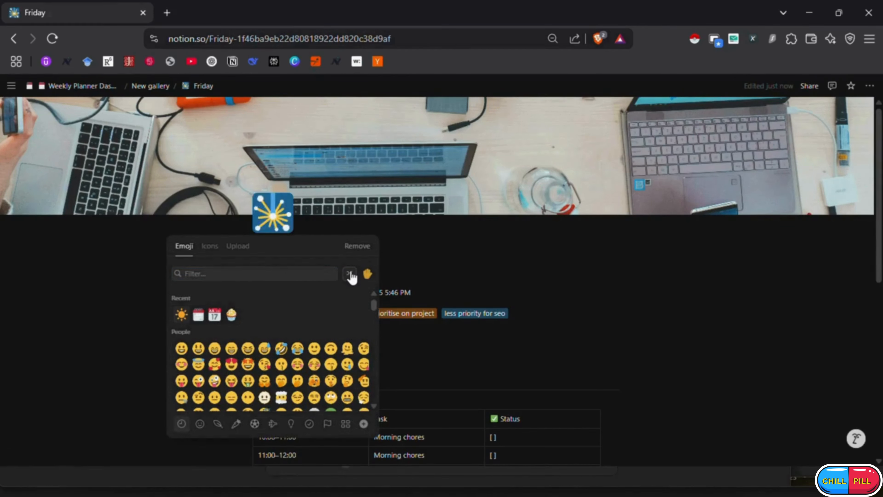
{"action": "left_click", "coordinate": [350, 274]}
{"action": "left_click", "coordinate": [350, 274]}
{"action": "left_click", "coordinate": [350, 274]}
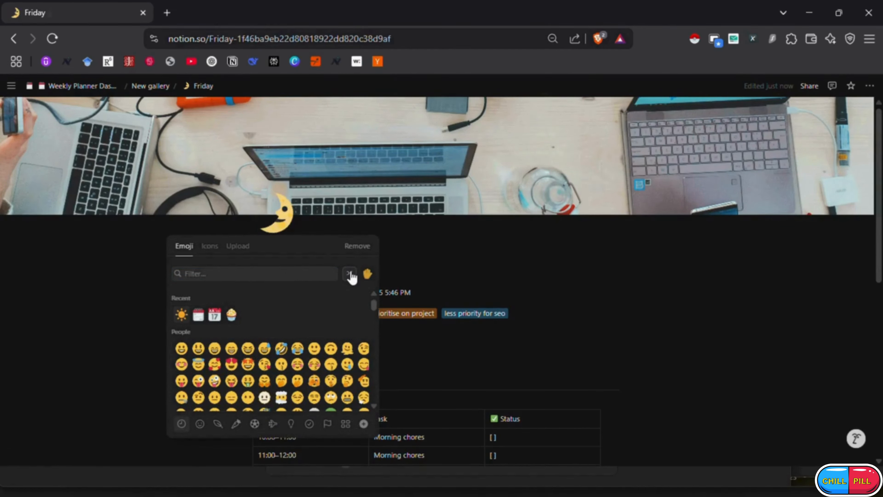
{"action": "left_click", "coordinate": [379, 174]}
- Set the Friday page's cover to Unsplash's photo of hands typing on a laptop, searching "laptop", and return to the gallery
{"action": "left_click", "coordinate": [556, 111]}
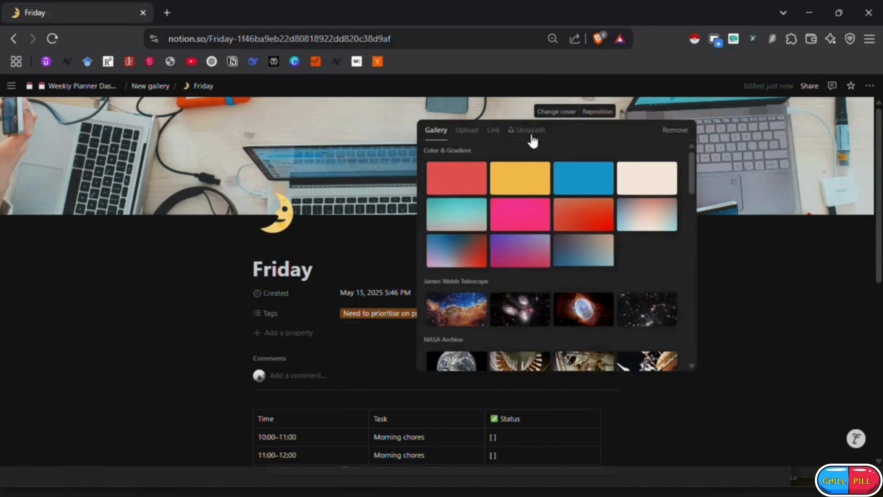
{"action": "left_click", "coordinate": [526, 129]}
{"action": "type", "text": "laptop"}
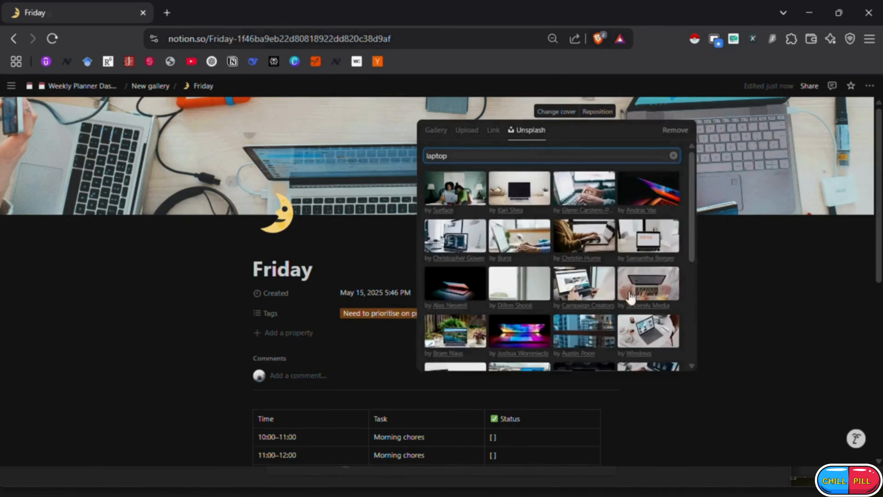
{"action": "scroll", "coordinate": [618, 285], "scroll_direction": "down", "scroll_amount": 5}
{"action": "scroll", "coordinate": [602, 265], "scroll_direction": "up", "scroll_amount": 2}
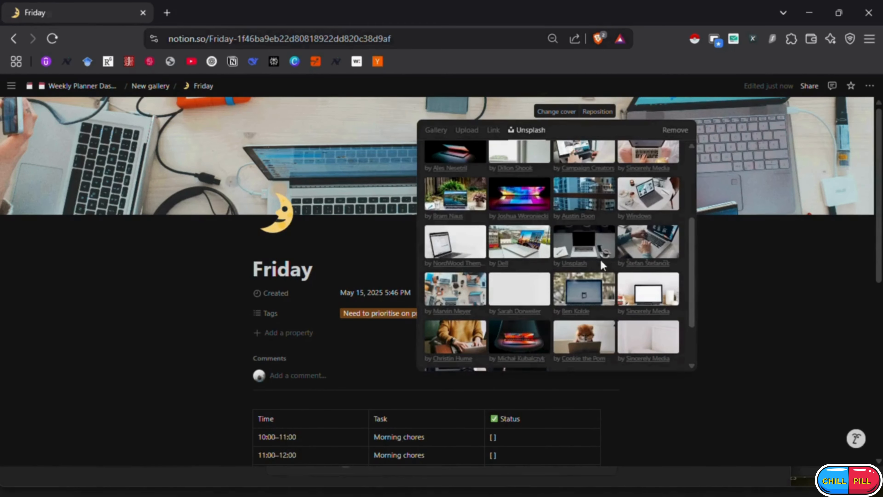
{"action": "left_click", "coordinate": [648, 249]}
{"action": "left_click", "coordinate": [142, 86]}
- Open the seventh card, still named Sunday, and rename the page Saturday
{"action": "left_click", "coordinate": [292, 309]}
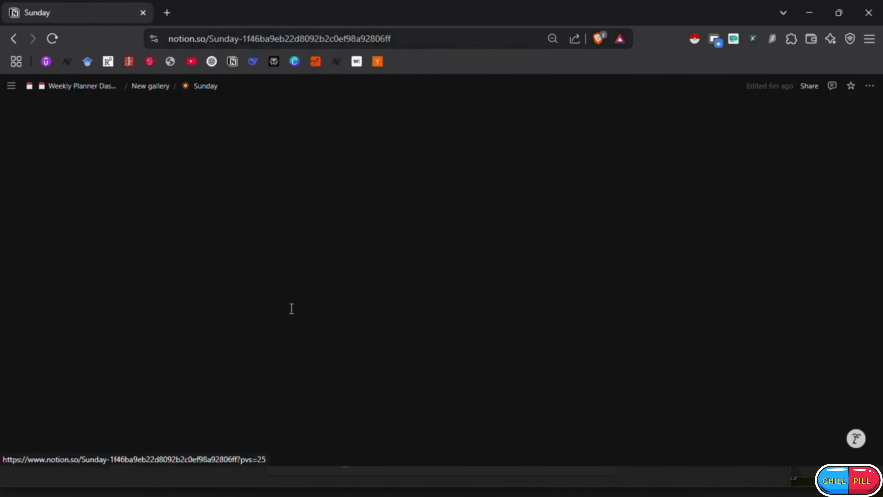
{"action": "double_click", "coordinate": [311, 263]}
{"action": "type", "text": "Saturday"}
- Shuffle random emojis for the Saturday page's icon until the half moon is set
{"action": "left_click", "coordinate": [278, 213]}
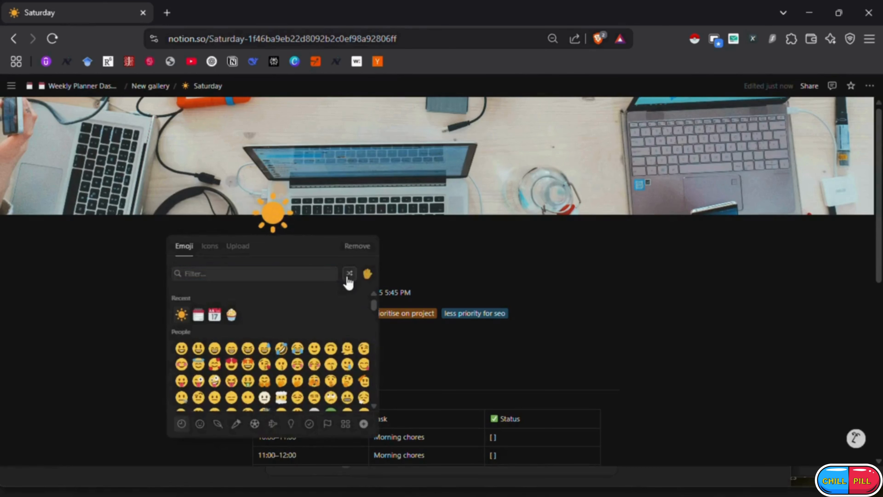
{"action": "left_click", "coordinate": [348, 278]}
{"action": "left_click", "coordinate": [348, 277]}
{"action": "left_click", "coordinate": [348, 277]}
{"action": "left_click", "coordinate": [424, 222]}
- Set Saturday's cover to Unsplash's photo of a laptop on a dark grey desk, searching "laptop", and return to the Weekly Planner Dashboard
{"action": "left_click", "coordinate": [550, 114]}
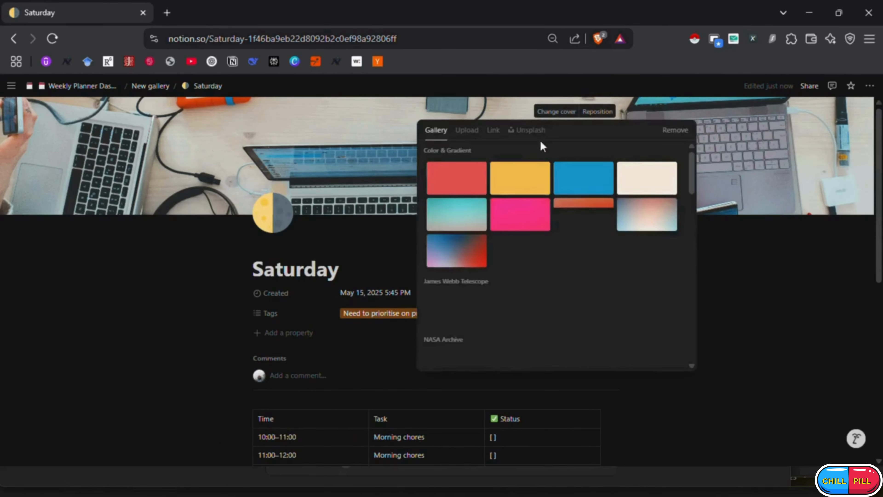
{"action": "left_click", "coordinate": [528, 130]}
{"action": "type", "text": "laptop"}
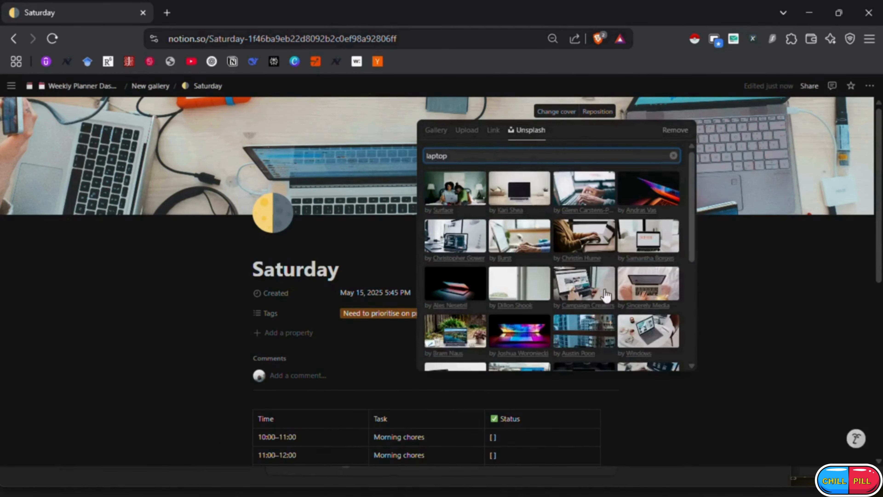
{"action": "scroll", "coordinate": [596, 295], "scroll_direction": "down", "scroll_amount": 3}
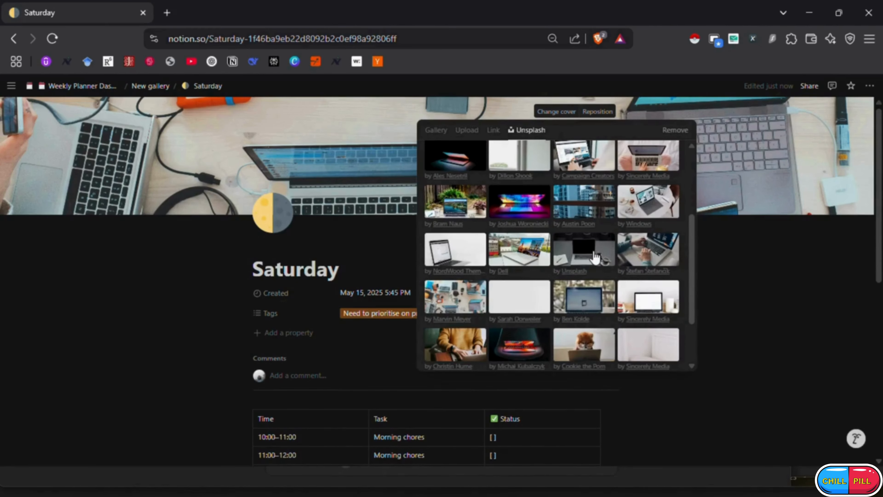
{"action": "left_click", "coordinate": [588, 255]}
{"action": "left_click", "coordinate": [110, 88]}
{"action": "left_click", "coordinate": [110, 88]}
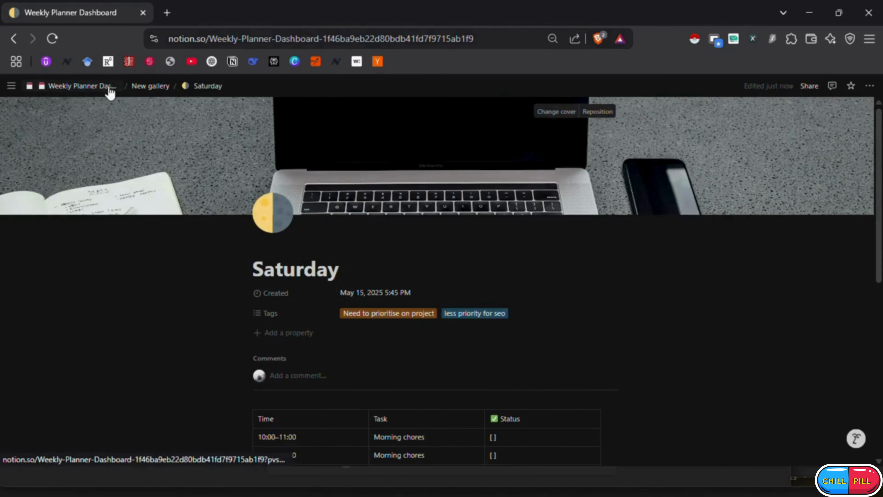
{"action": "left_click", "coordinate": [111, 89]}
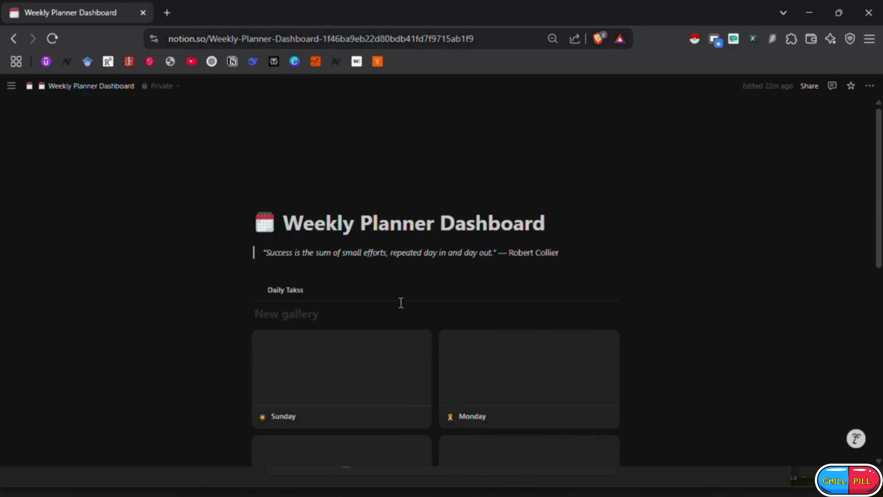
- Remove the duplicate calendar emoji in front of the Weekly Planner Dashboard page title
{"action": "scroll", "coordinate": [518, 224], "scroll_direction": "down", "scroll_amount": 8}
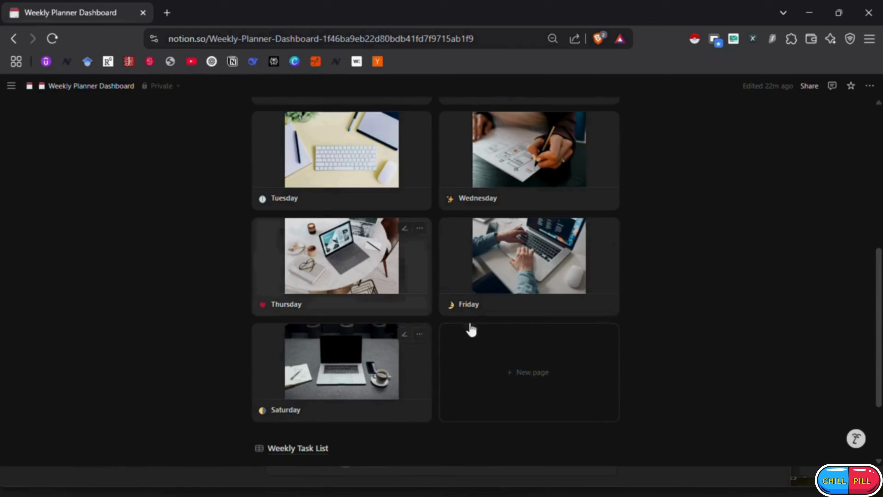
{"action": "scroll", "coordinate": [469, 373], "scroll_direction": "down", "scroll_amount": 3}
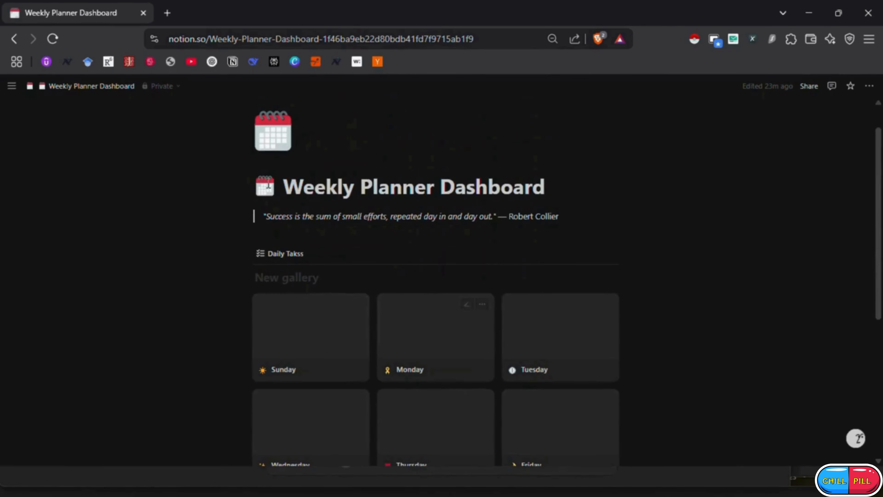
{"action": "left_click", "coordinate": [288, 177]}
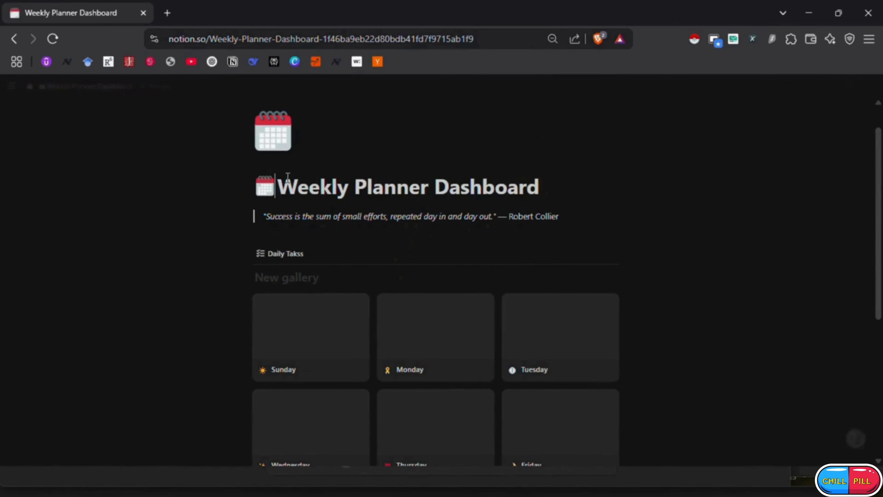
{"action": "key", "text": "BackSpace"}
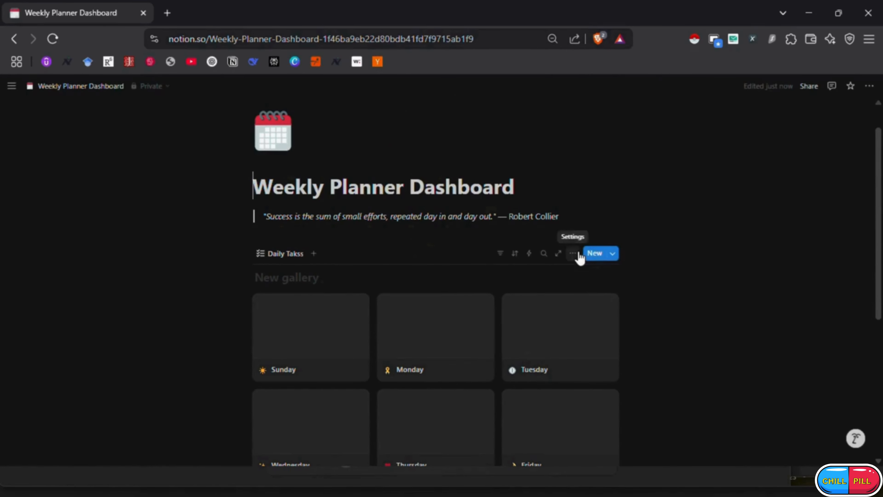
- Try the Medium card size in the gallery's layout options and set it back to Small
{"action": "left_click", "coordinate": [573, 254]}
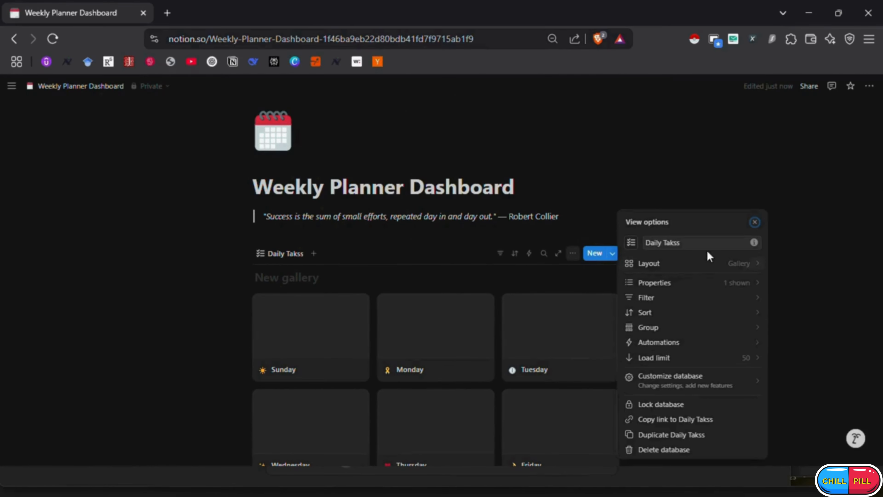
{"action": "left_click", "coordinate": [718, 268]}
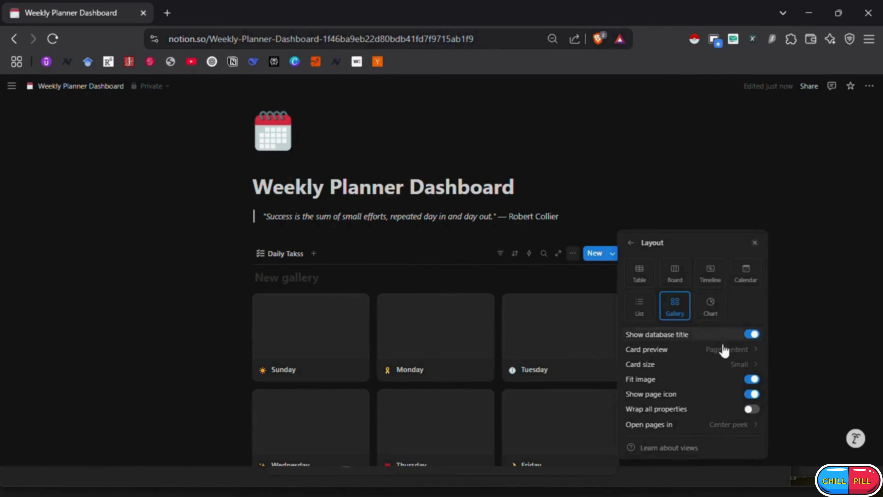
{"action": "left_click", "coordinate": [749, 365]}
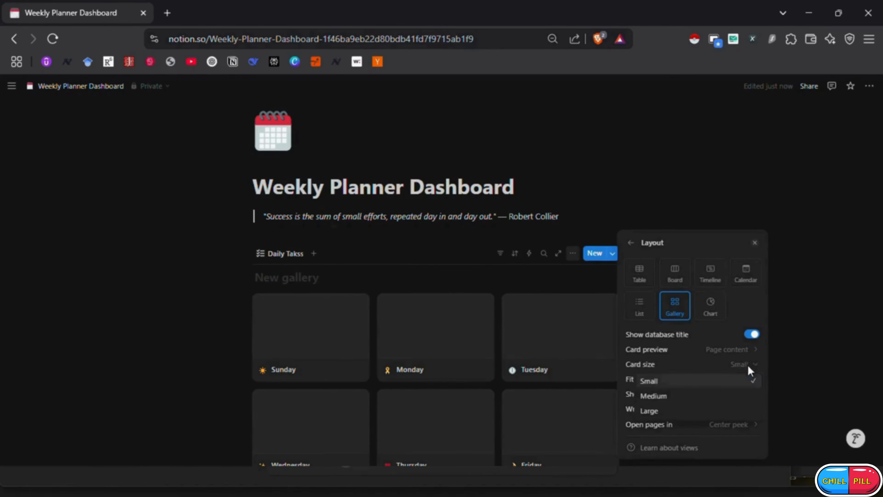
{"action": "left_click", "coordinate": [713, 396]}
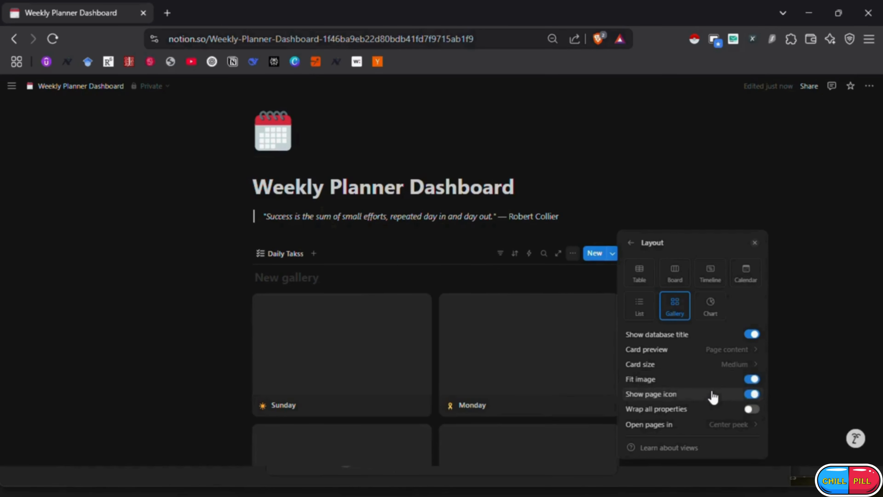
{"action": "left_click", "coordinate": [716, 364]}
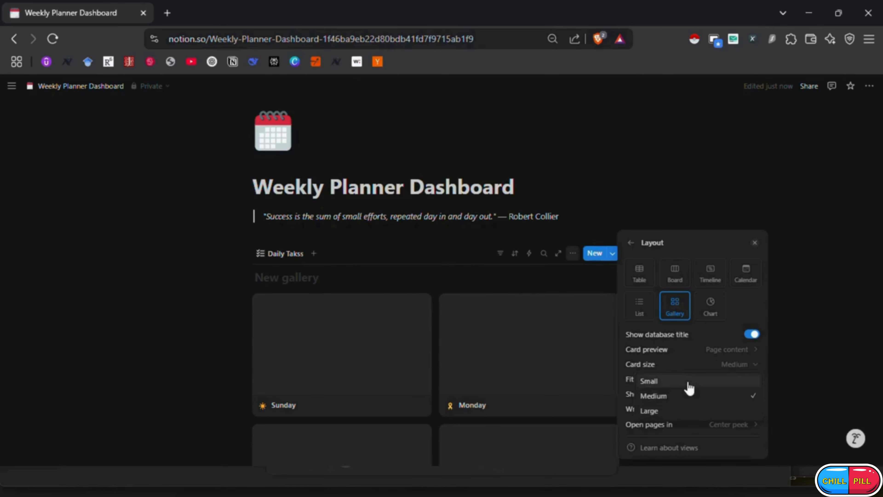
{"action": "left_click", "coordinate": [686, 382]}
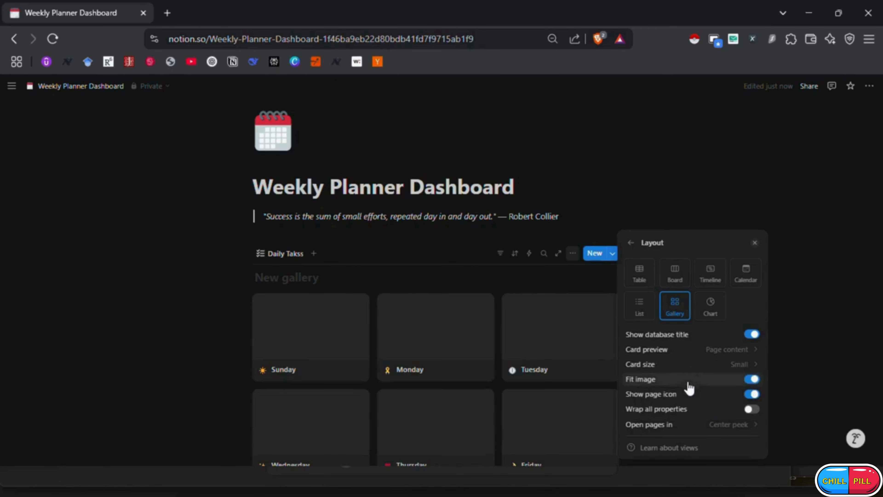
{"action": "left_click", "coordinate": [799, 312]}
- Set the gallery's card preview to Page cover in its layout options
{"action": "scroll", "coordinate": [648, 294], "scroll_direction": "down", "scroll_amount": 7}
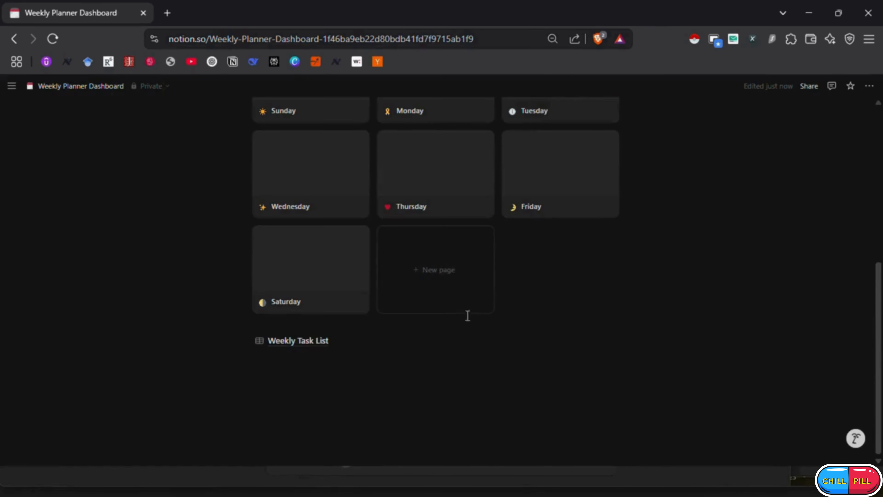
{"action": "scroll", "coordinate": [483, 314], "scroll_direction": "up", "scroll_amount": 4}
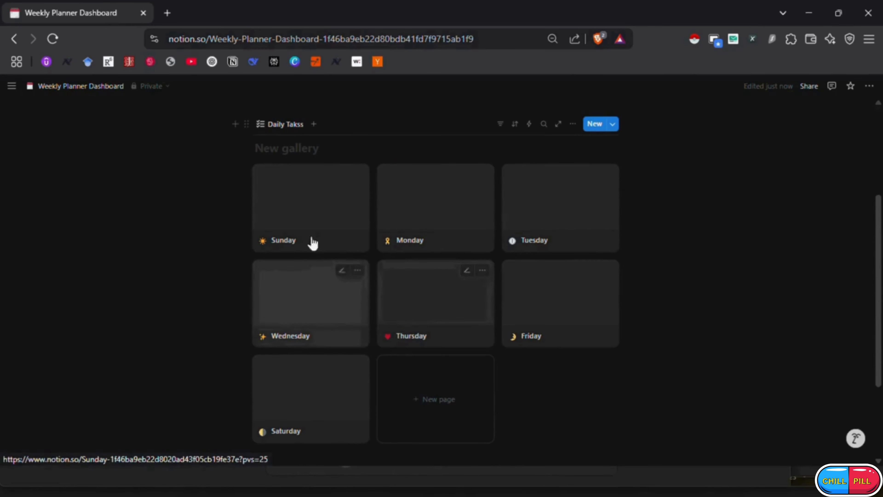
{"action": "left_click", "coordinate": [574, 128]}
{"action": "left_click", "coordinate": [698, 192]}
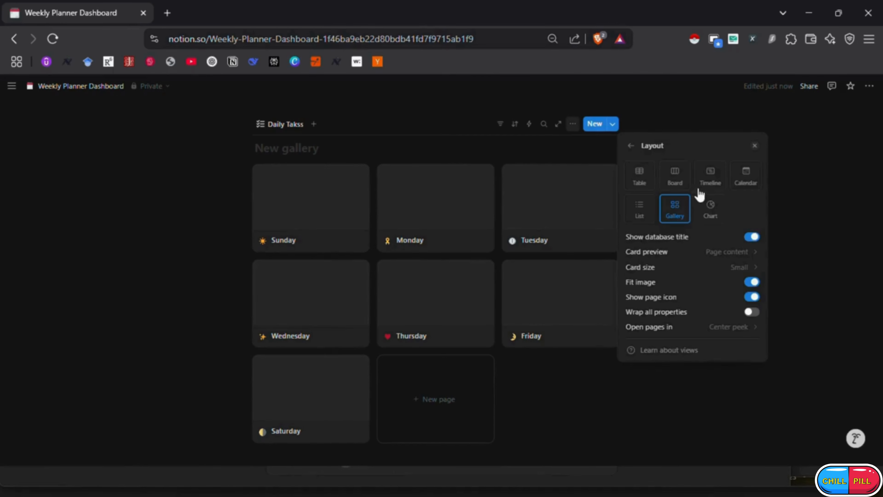
{"action": "left_click", "coordinate": [730, 255]}
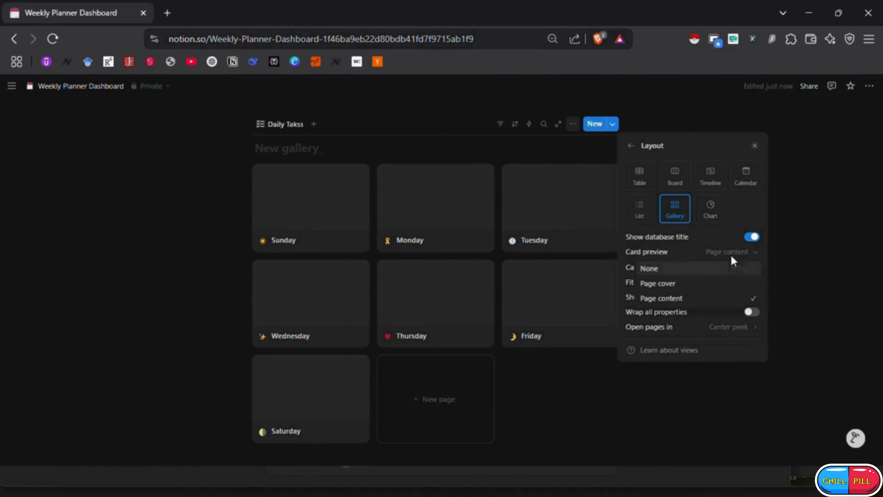
{"action": "left_click", "coordinate": [696, 287]}
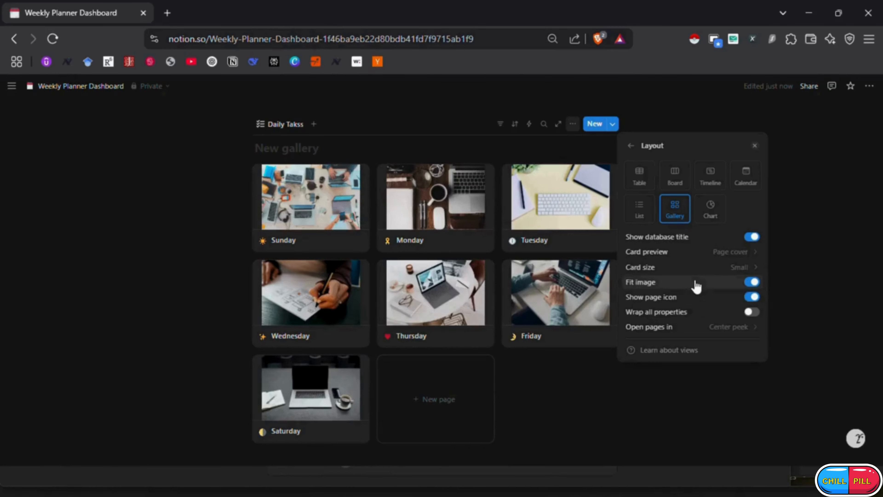
{"action": "left_click", "coordinate": [521, 410]}
- Title the gallery "Daily Planning" and add a cover to the Weekly Planner Dashboard page
{"action": "scroll", "coordinate": [588, 373], "scroll_direction": "down", "scroll_amount": 3}
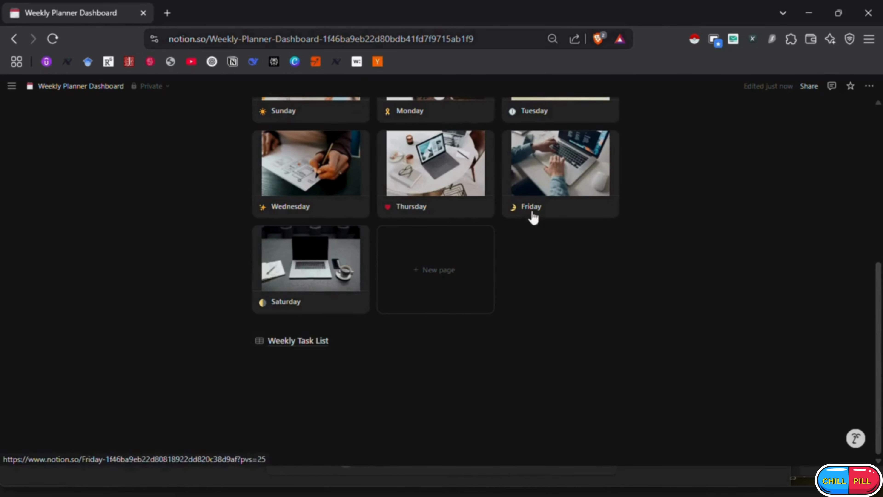
{"action": "scroll", "coordinate": [525, 212], "scroll_direction": "up", "scroll_amount": 3}
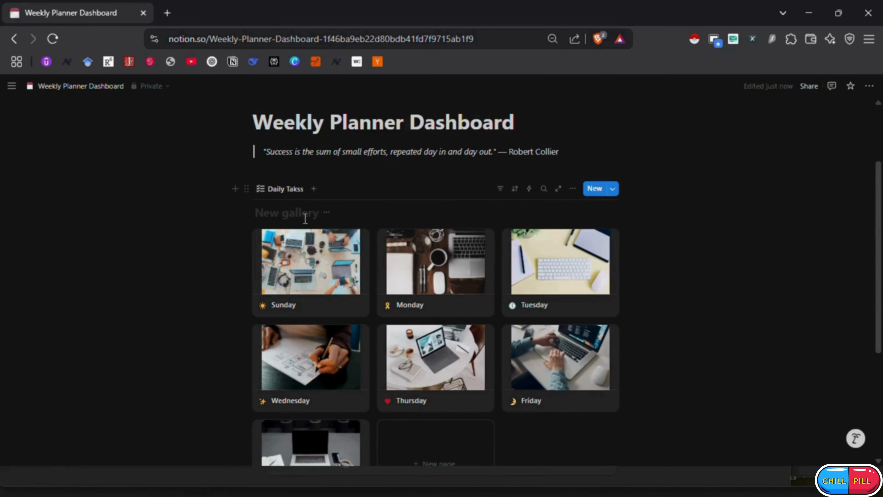
{"action": "left_click", "coordinate": [304, 218]}
{"action": "type", "text": "Daily"}
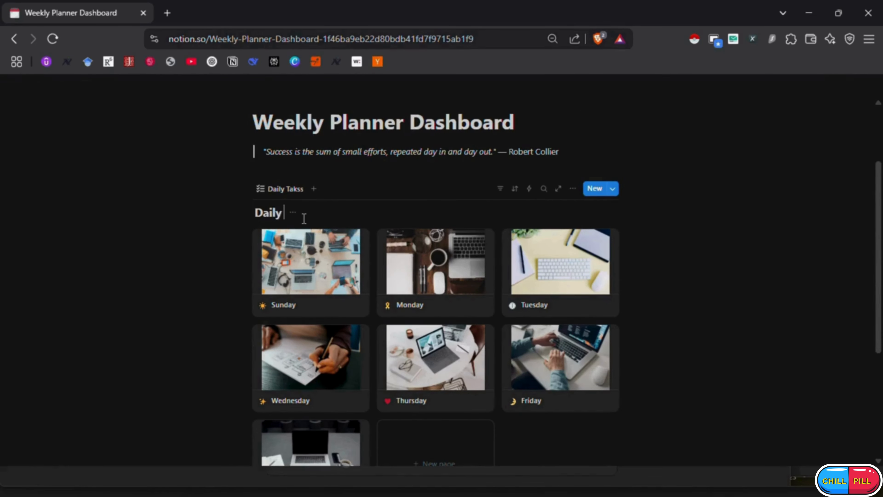
{"action": "type", "text": " Planning"}
{"action": "scroll", "coordinate": [341, 160], "scroll_direction": "up", "scroll_amount": 3}
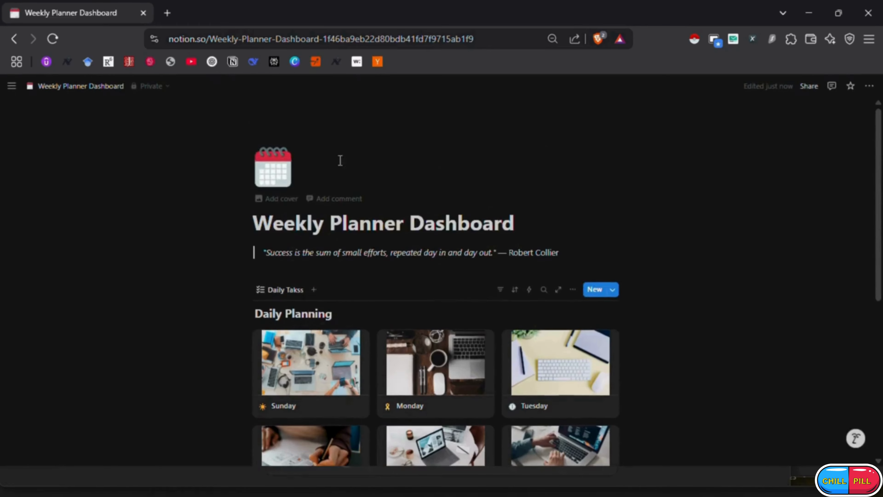
{"action": "left_click", "coordinate": [280, 198]}
- Below the Weekly Task List, add a "Weekly Reflection" heading with four bulleted questions on accomplishments, rollover to next week, learning and doing differently
{"action": "scroll", "coordinate": [570, 327], "scroll_direction": "down", "scroll_amount": 5}
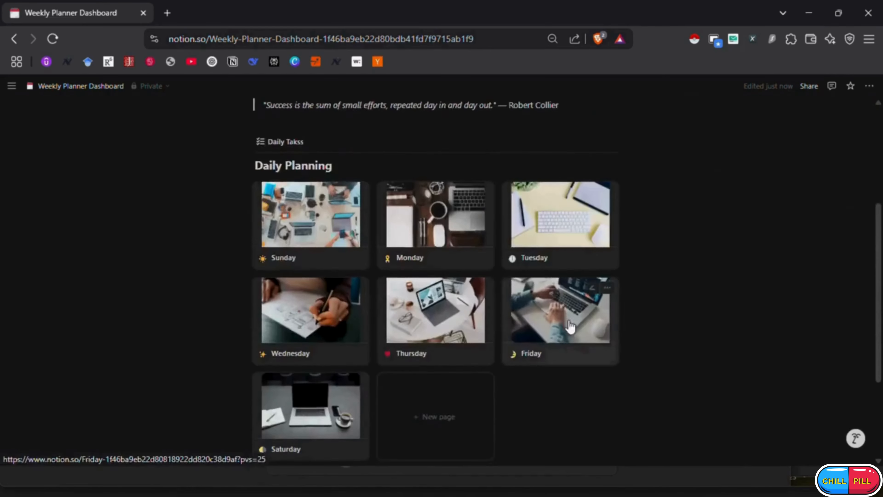
{"action": "scroll", "coordinate": [570, 327], "scroll_direction": "down", "scroll_amount": 4}
{"action": "left_click", "coordinate": [269, 379]}
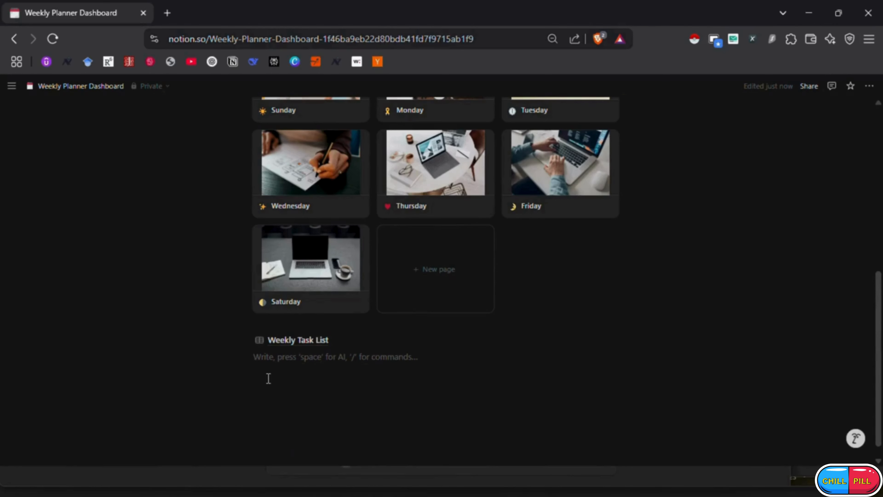
{"action": "type", "text": "Weekly Reflection What did I accomplish? What needs to roll over to next week? What did I learn? What will I do differently?"}
{"action": "left_click", "coordinate": [386, 371]}
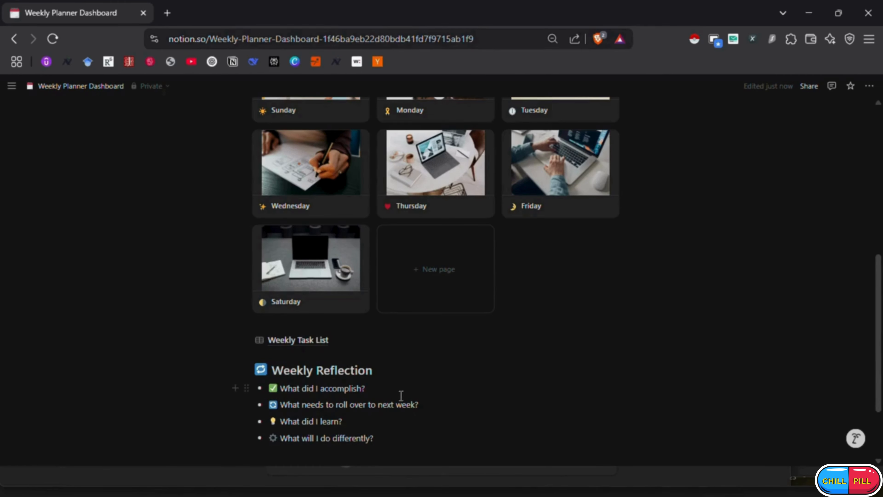
- Turn the bullets "What did I accomplish?" and "What needs to roll over to next week?" into pages
{"action": "left_click", "coordinate": [247, 389]}
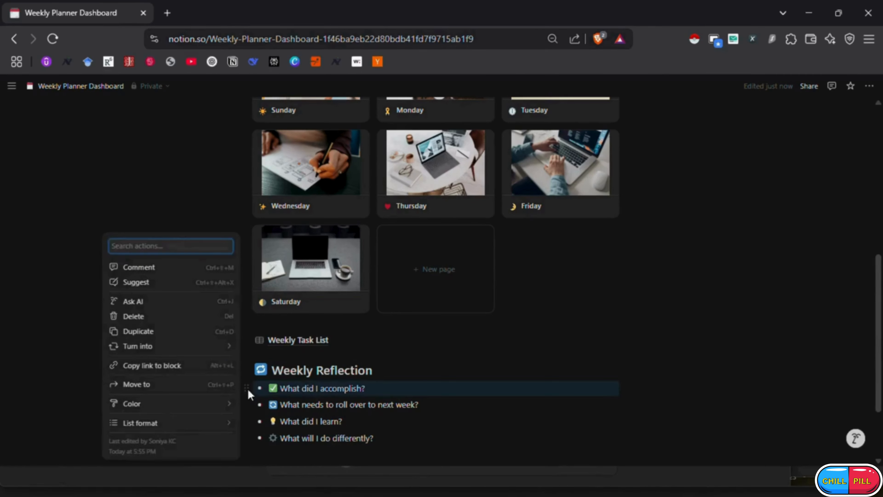
{"action": "mouse_move", "coordinate": [177, 346]}
{"action": "left_click", "coordinate": [286, 257]}
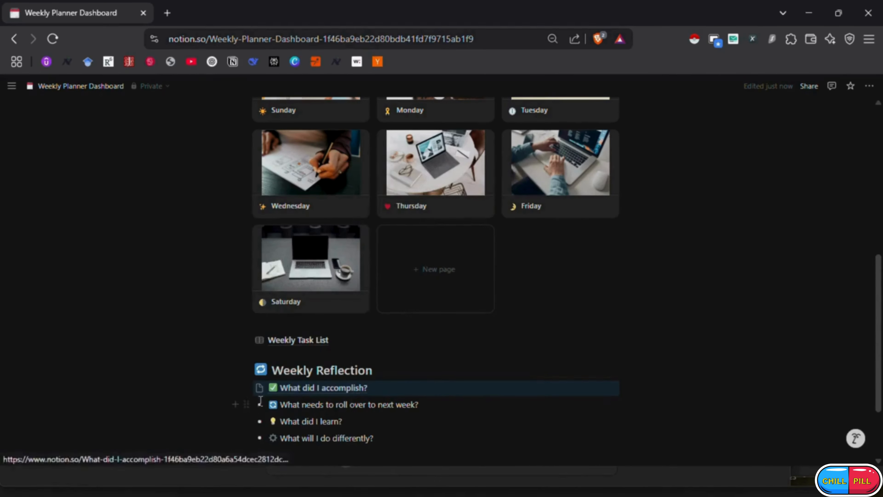
{"action": "left_click", "coordinate": [248, 405]}
{"action": "mouse_move", "coordinate": [216, 346]}
{"action": "left_click", "coordinate": [270, 255]}
- Turn the bullets "What did I learn?" and "What will I do differently?" into pages
{"action": "scroll", "coordinate": [269, 265], "scroll_direction": "down", "scroll_amount": 3}
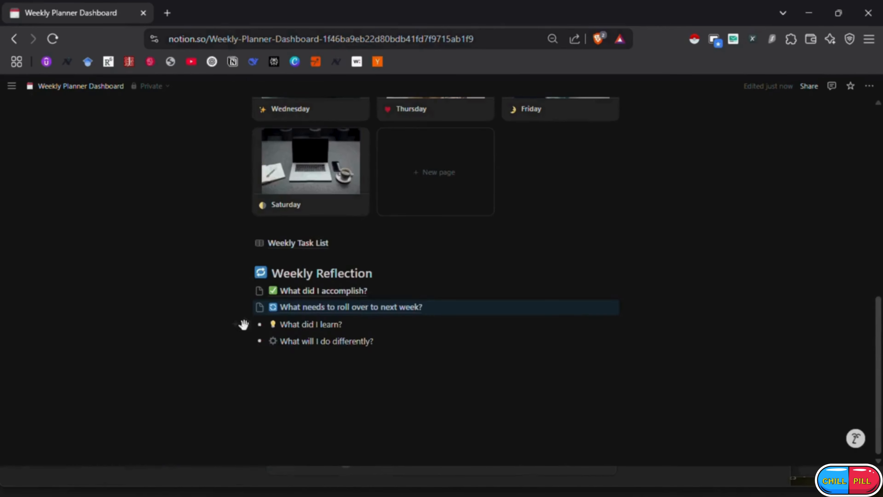
{"action": "left_click", "coordinate": [247, 323]}
{"action": "mouse_move", "coordinate": [216, 321]}
{"action": "left_click", "coordinate": [270, 255]}
{"action": "left_click", "coordinate": [245, 340]}
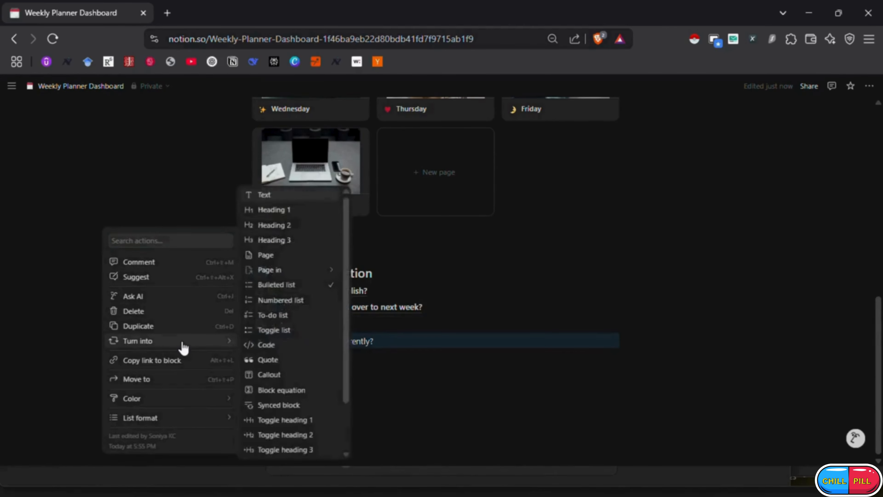
{"action": "mouse_move", "coordinate": [181, 344]}
{"action": "left_click", "coordinate": [257, 257]}
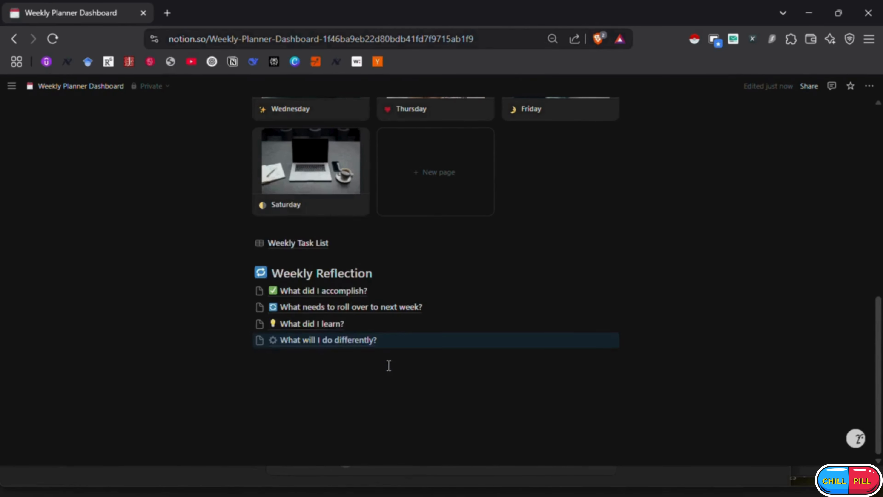
- Add divider lines below and above the Weekly Task List link, removing the leftover empty lines
{"action": "scroll", "coordinate": [388, 365], "scroll_direction": "up", "scroll_amount": 3}
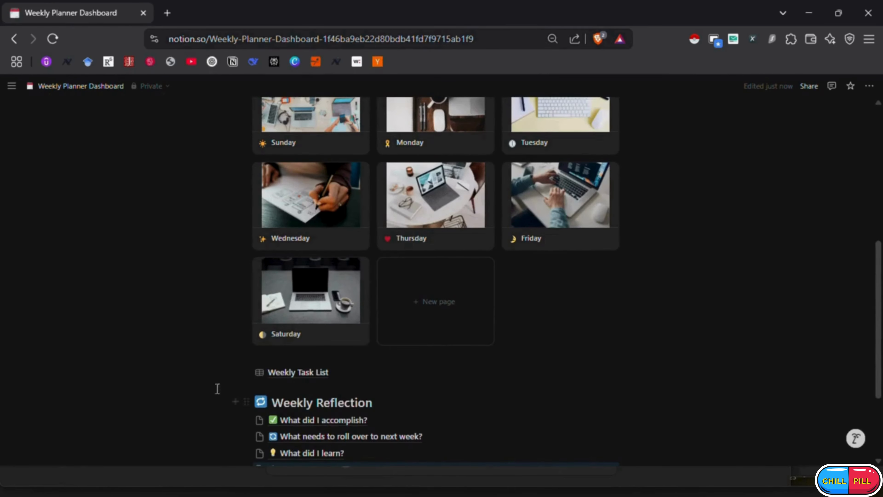
{"action": "scroll", "coordinate": [383, 336], "scroll_direction": "up", "scroll_amount": 1}
{"action": "scroll", "coordinate": [343, 416], "scroll_direction": "down", "scroll_amount": 1}
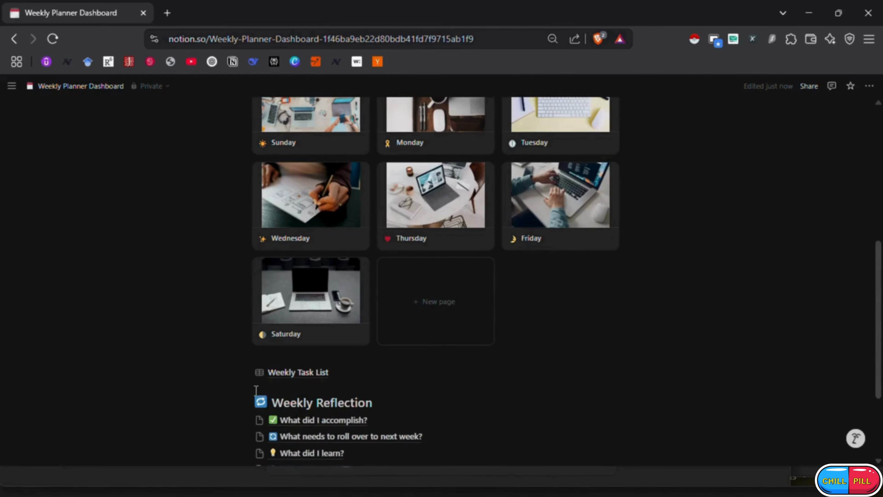
{"action": "left_click", "coordinate": [256, 389]}
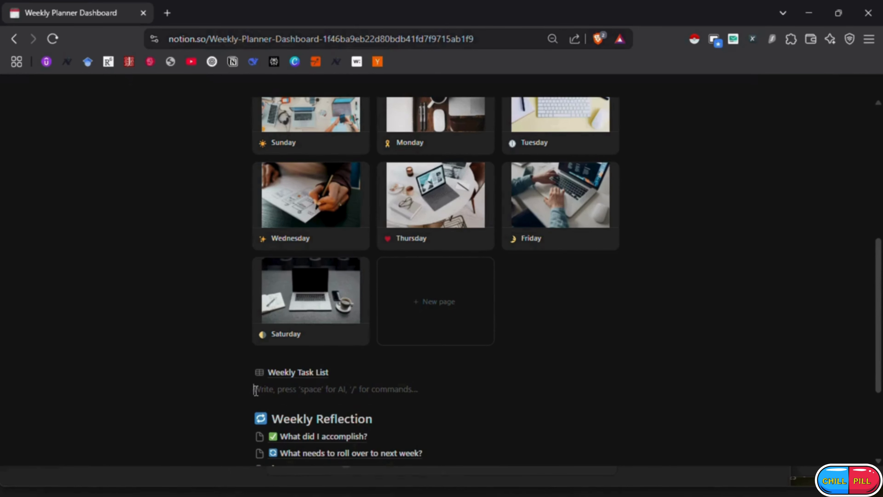
{"action": "type", "text": "---"}
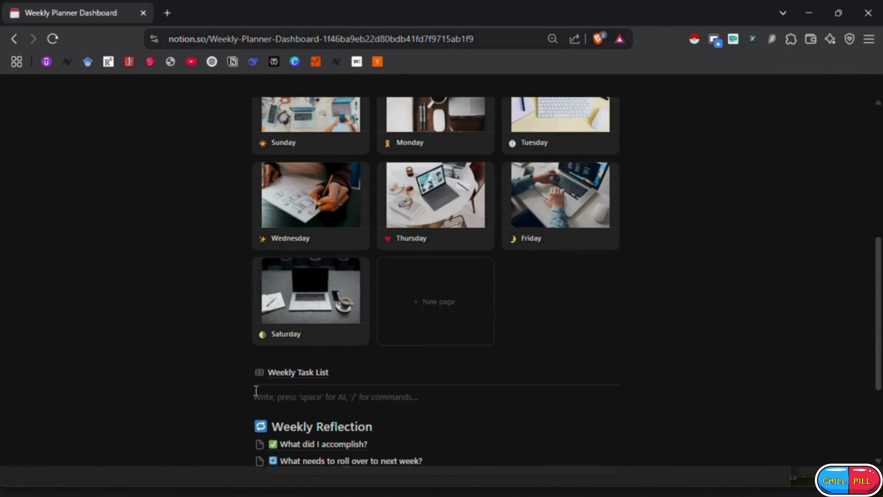
{"action": "key", "text": "BackSpace"}
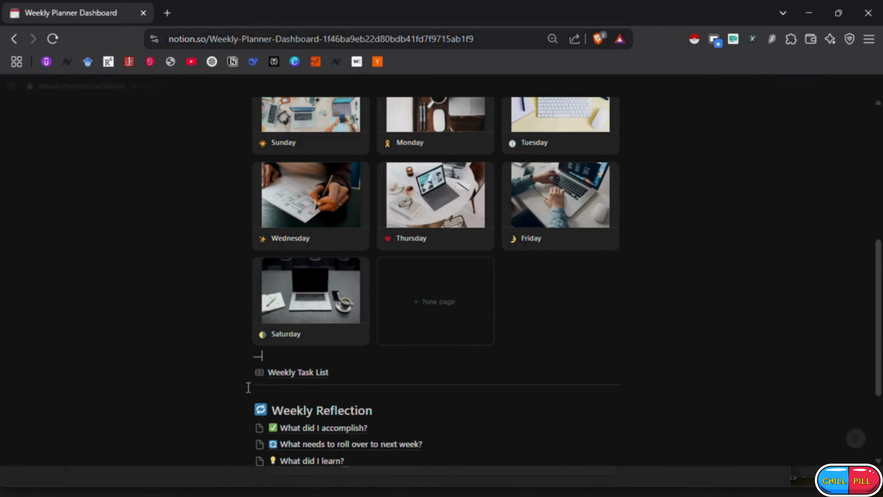
{"action": "type", "text": "---"}
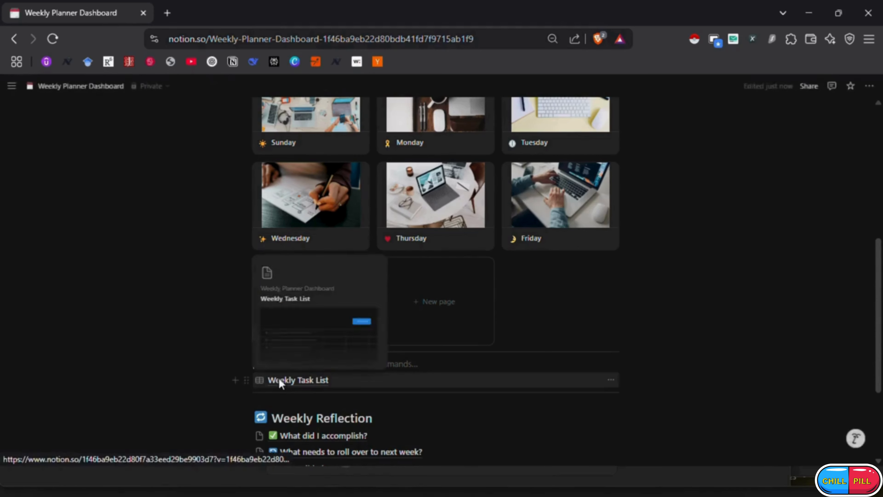
{"action": "key", "text": "BackSpace"}
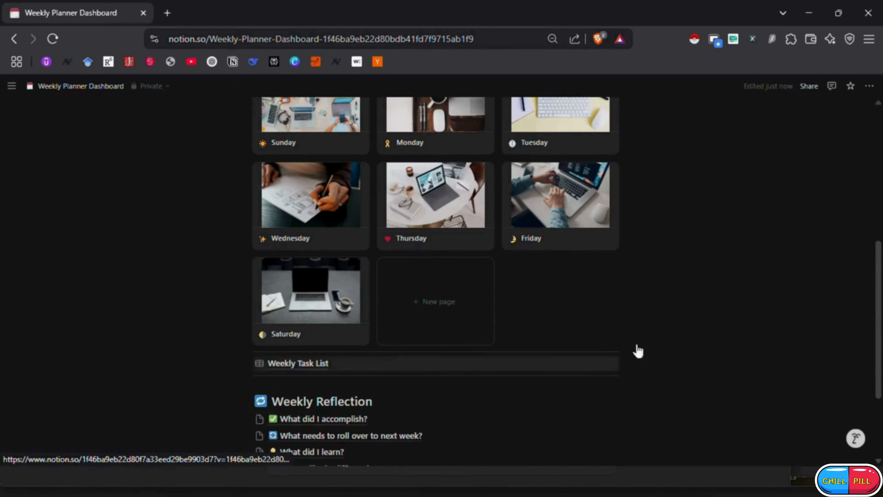
- Open the "What did I accomplish?" reflection page and write the sample line "I accomplish"
{"action": "scroll", "coordinate": [637, 349], "scroll_direction": "up", "scroll_amount": 8}
{"action": "scroll", "coordinate": [639, 344], "scroll_direction": "up", "scroll_amount": 1}
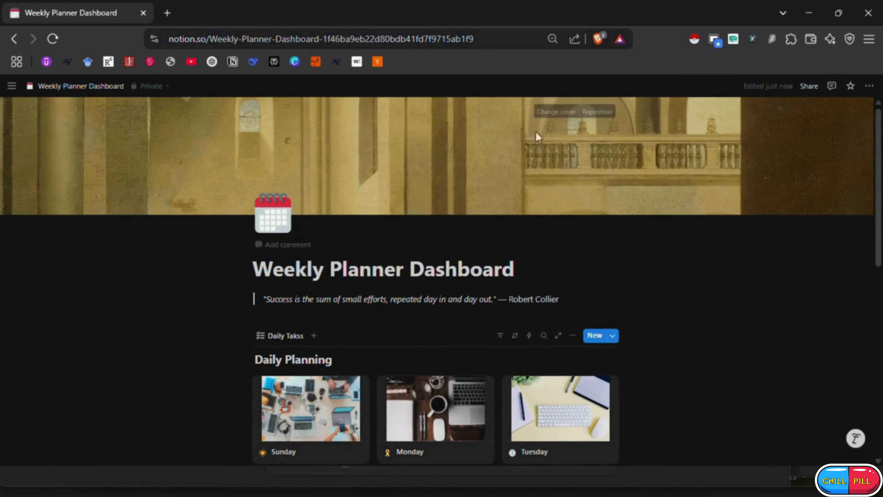
{"action": "scroll", "coordinate": [475, 311], "scroll_direction": "down", "scroll_amount": 12}
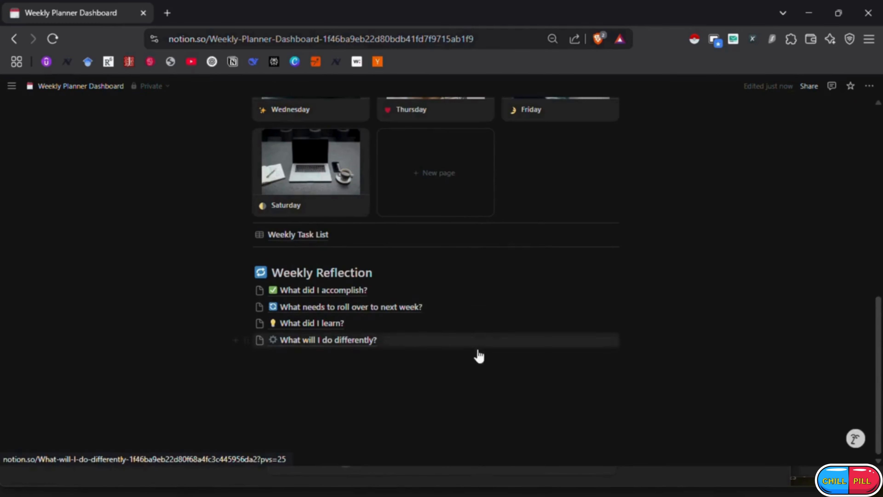
{"action": "left_click", "coordinate": [293, 291]}
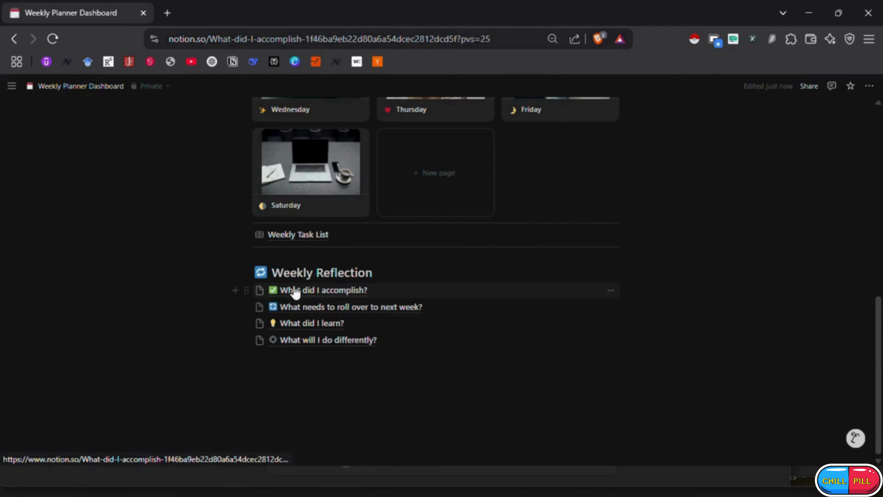
{"action": "left_click", "coordinate": [316, 235]}
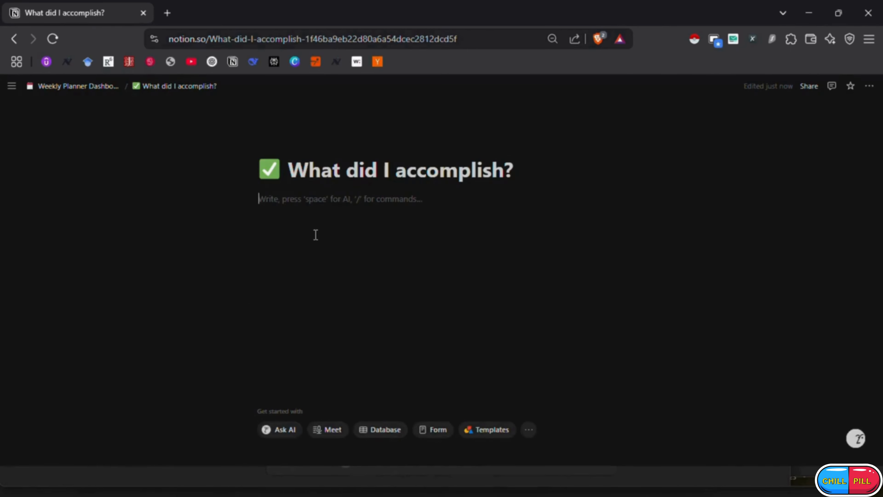
{"action": "type", "text": "I accompli"}
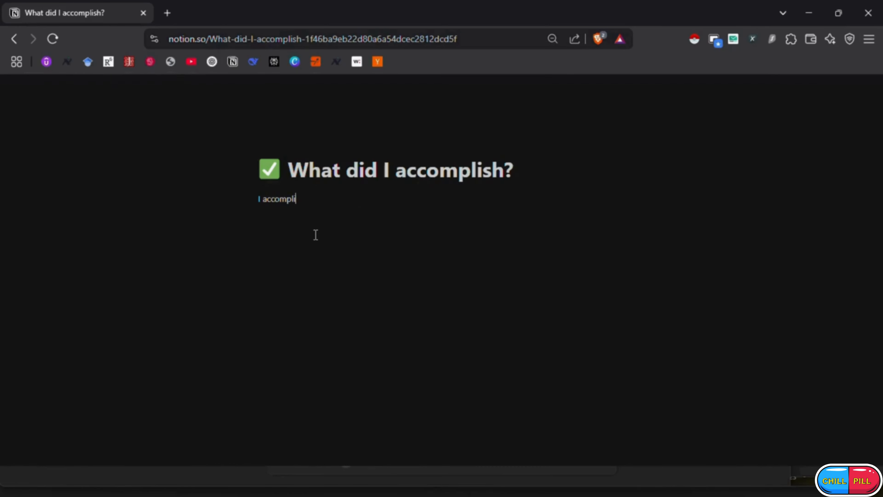
{"action": "type", "text": "sh"}
{"action": "key", "text": "Return"}
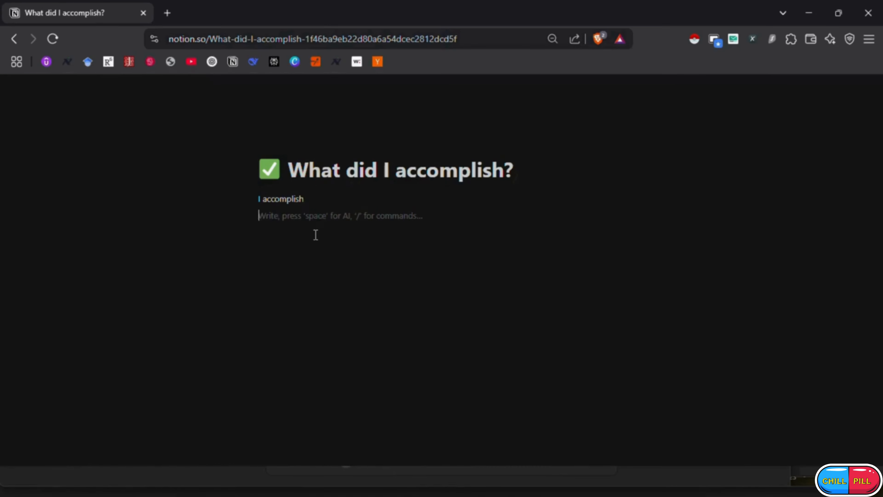
- Add three dash lines under the sample line and clear all the sample text from the page
{"action": "type", "text": "-"}
{"action": "key", "text": "Return"}
{"action": "type", "text": "-"}
{"action": "key", "text": "Return"}
{"action": "type", "text": "-"}
{"action": "key", "text": "Return"}
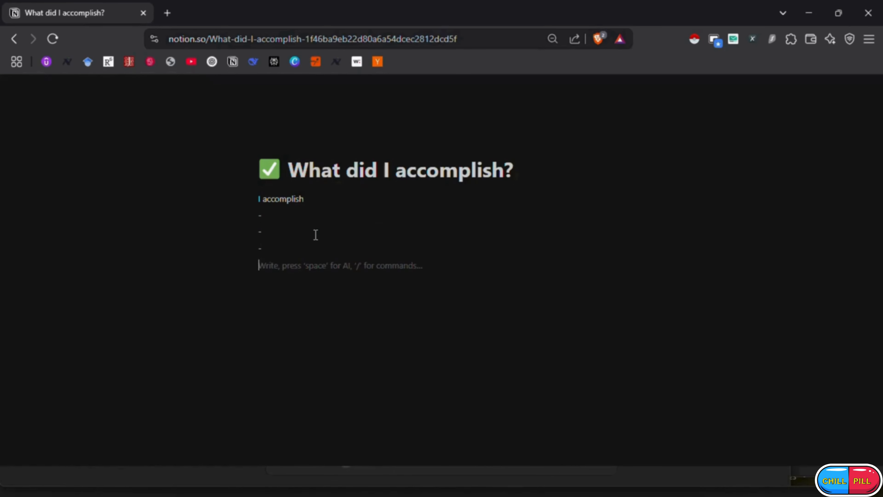
{"action": "key", "text": "BackSpace"}
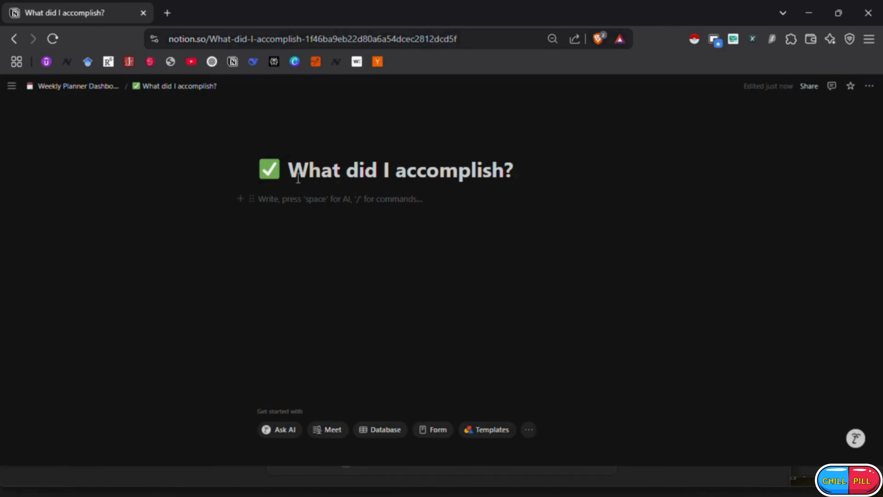
- Return to the Weekly Planner Dashboard and review its layout from the cover to the Weekly Reflection section
{"action": "left_click", "coordinate": [98, 87]}
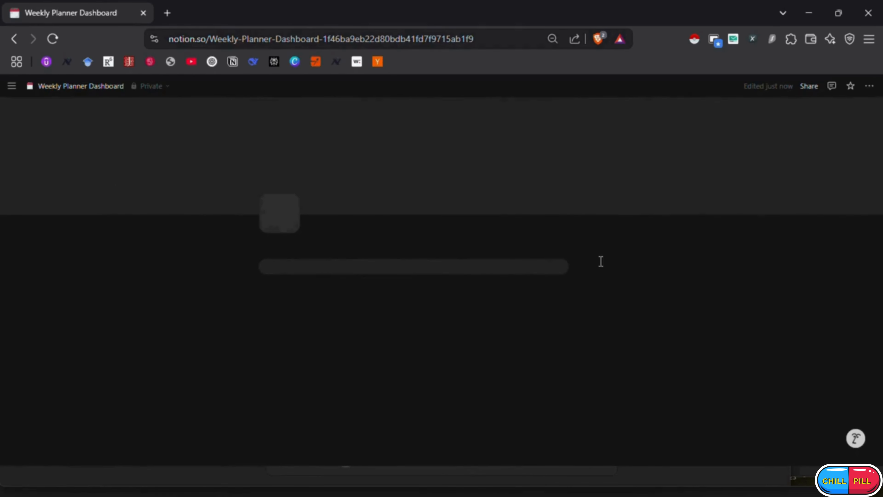
{"action": "scroll", "coordinate": [611, 263], "scroll_direction": "down", "scroll_amount": 10}
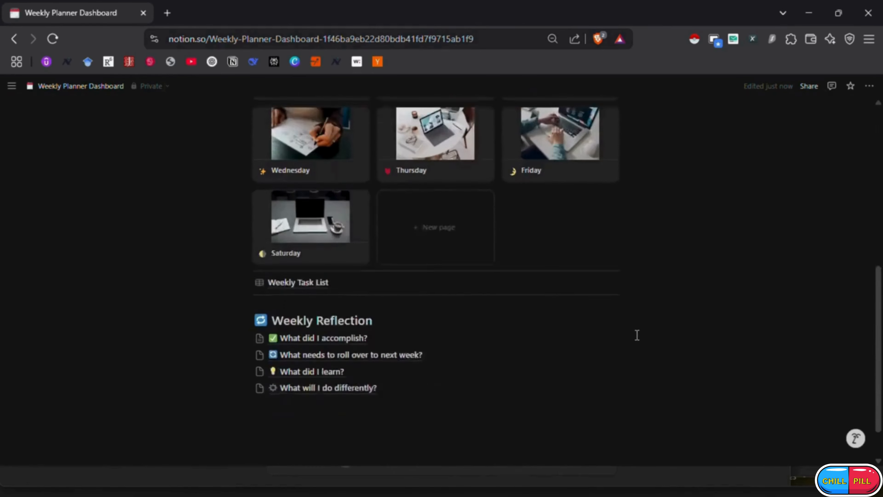
{"action": "scroll", "coordinate": [640, 344], "scroll_direction": "up", "scroll_amount": 10}
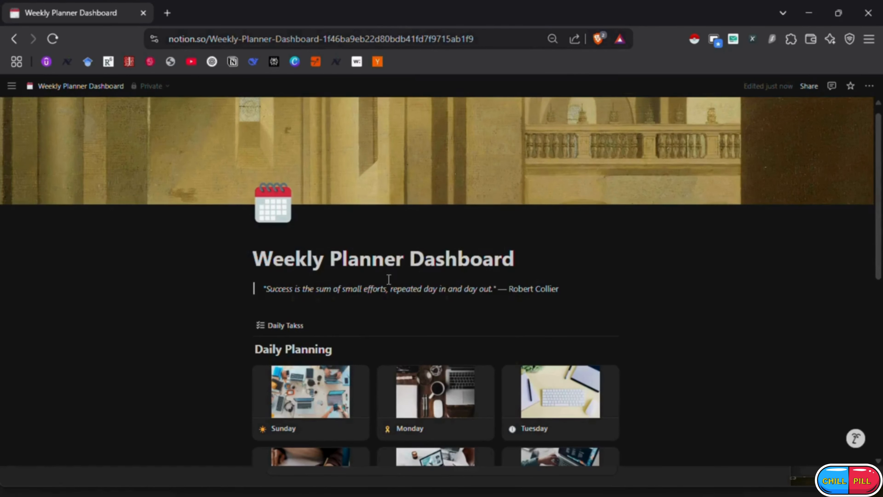
{"action": "scroll", "coordinate": [438, 303], "scroll_direction": "down", "scroll_amount": 5}
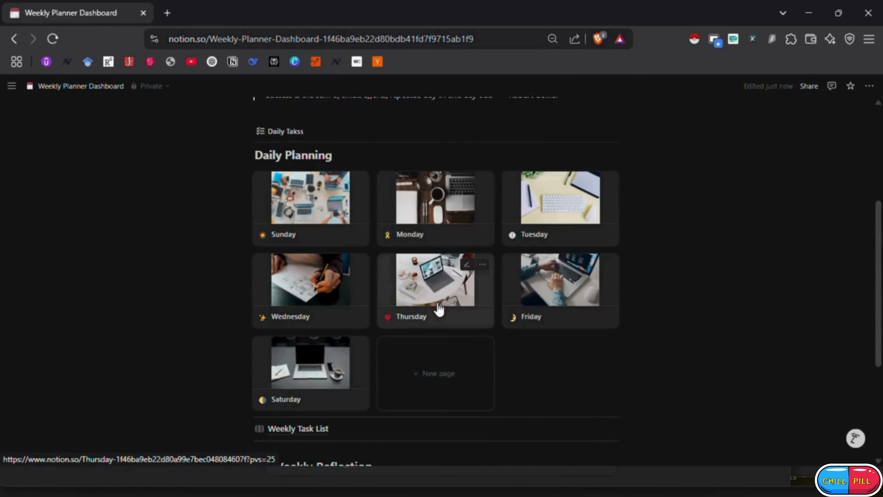